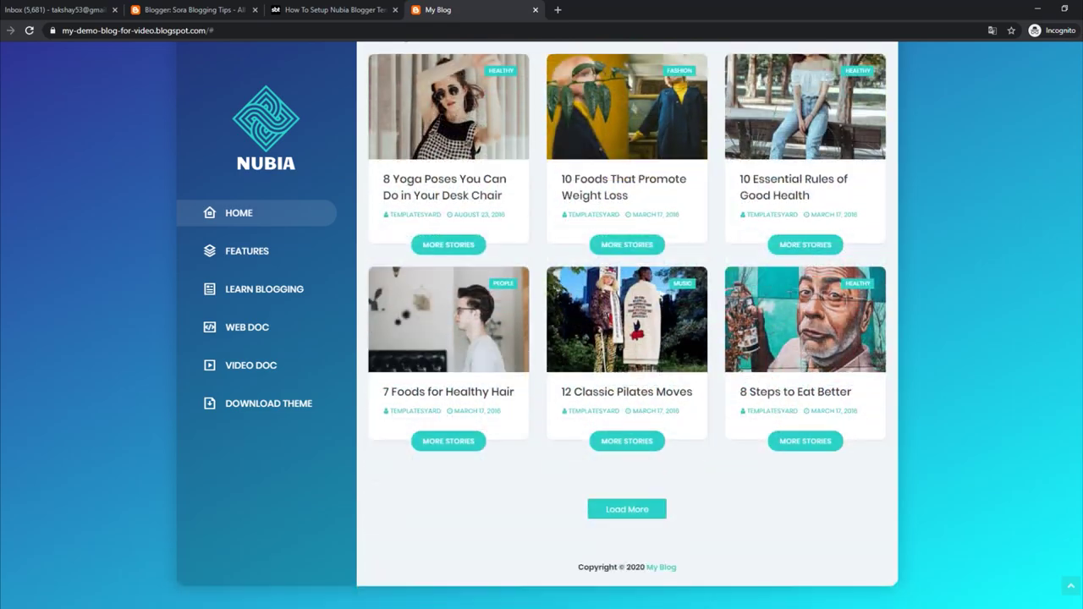
- Look over the demo blog's homepage and bring up the How To Setup Nubia Blogger Template guide
scroll(626, 338, "up", 5)
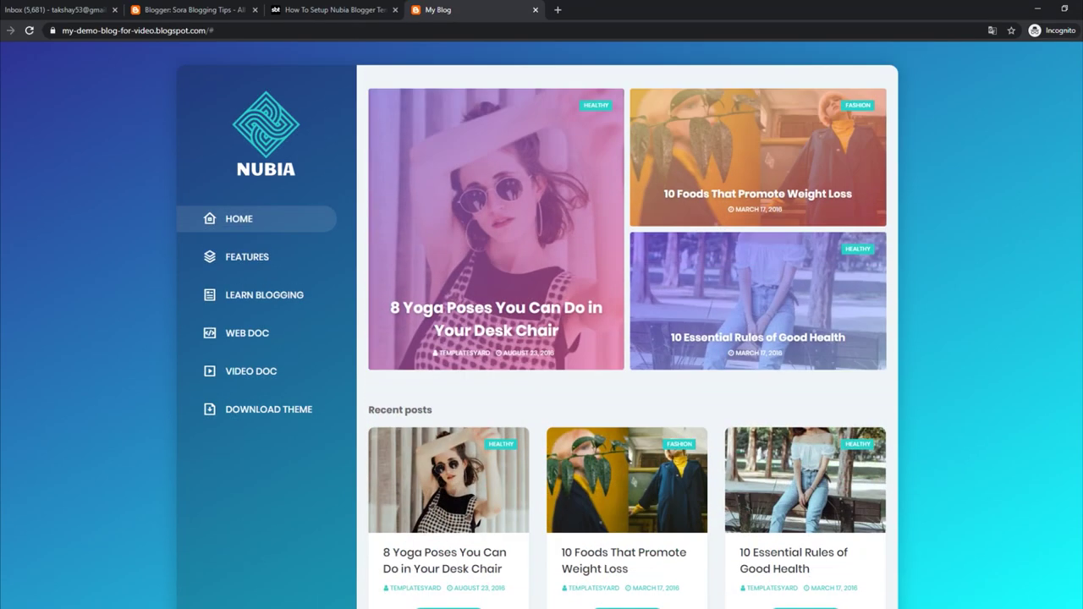
left_click(330, 10)
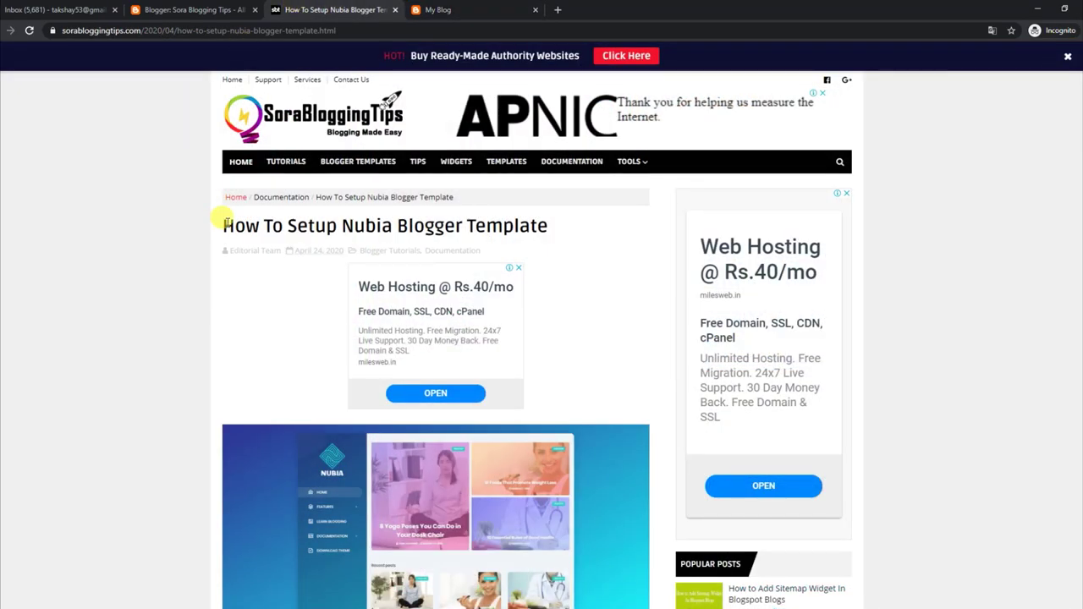
left_click_drag(223, 221, 556, 228)
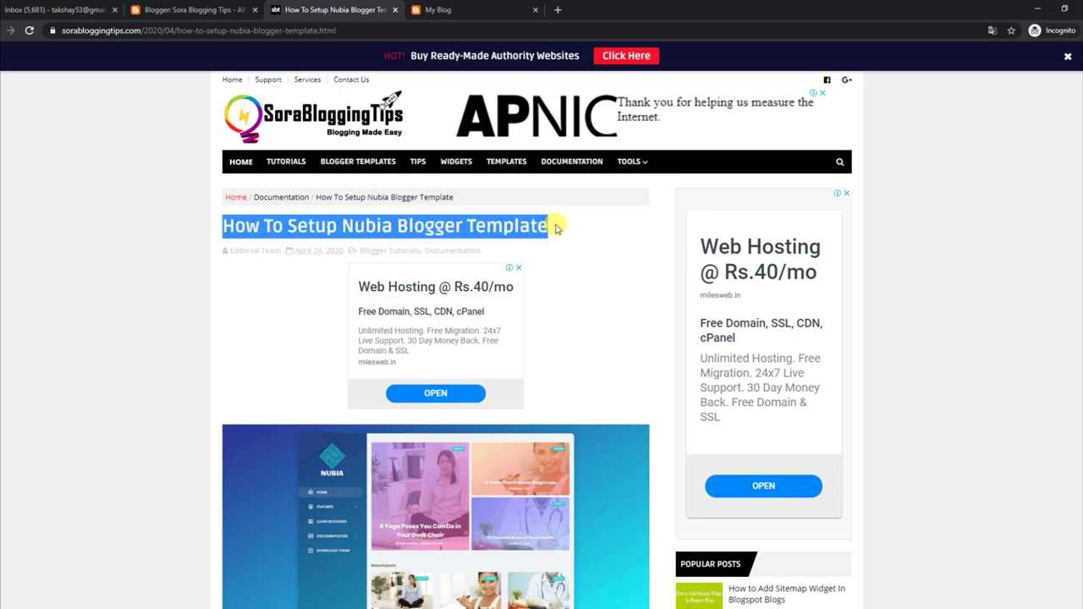
left_click(614, 249)
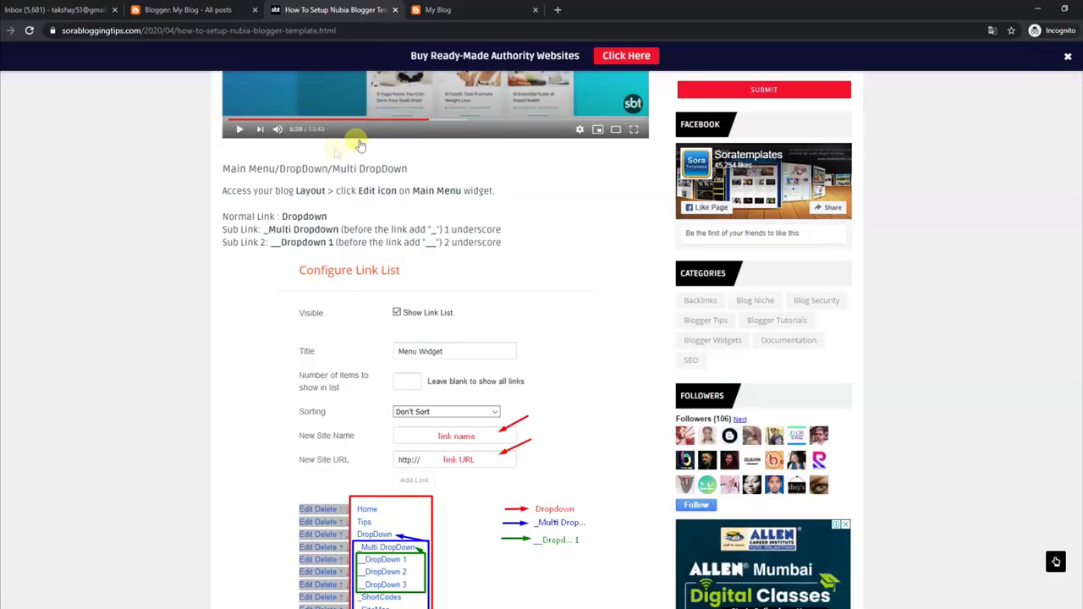
- Read the guide's Main Menu/DropDown/Multi DropDown instructions and look at the navigation menu on the demo blog
left_click_drag(222, 168, 408, 169)
left_click_drag(226, 190, 503, 192)
left_click_drag(225, 216, 505, 231)
left_click_drag(223, 241, 508, 242)
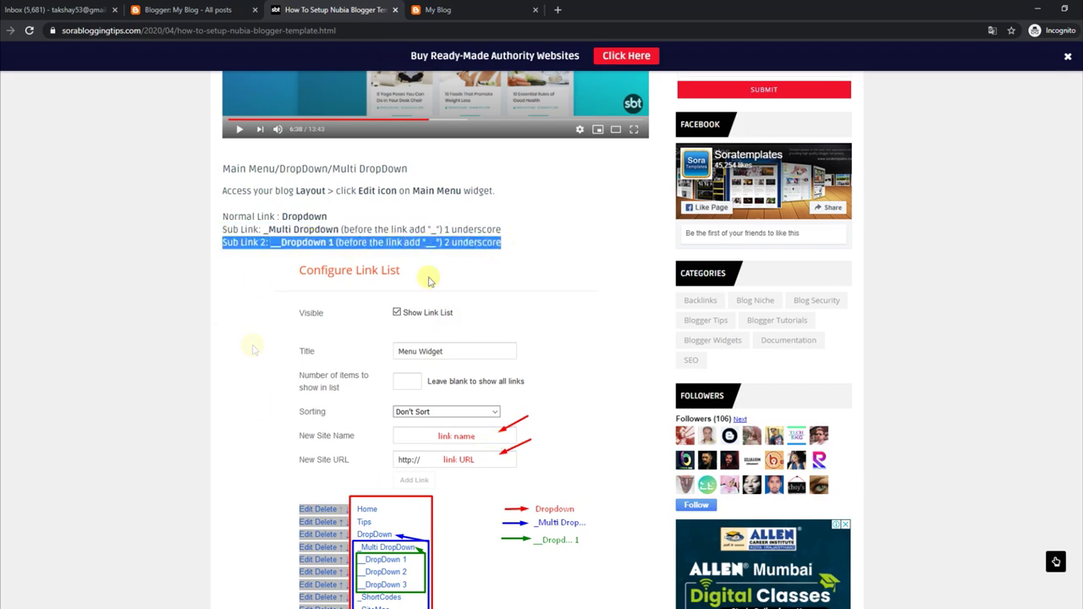
left_click(449, 10)
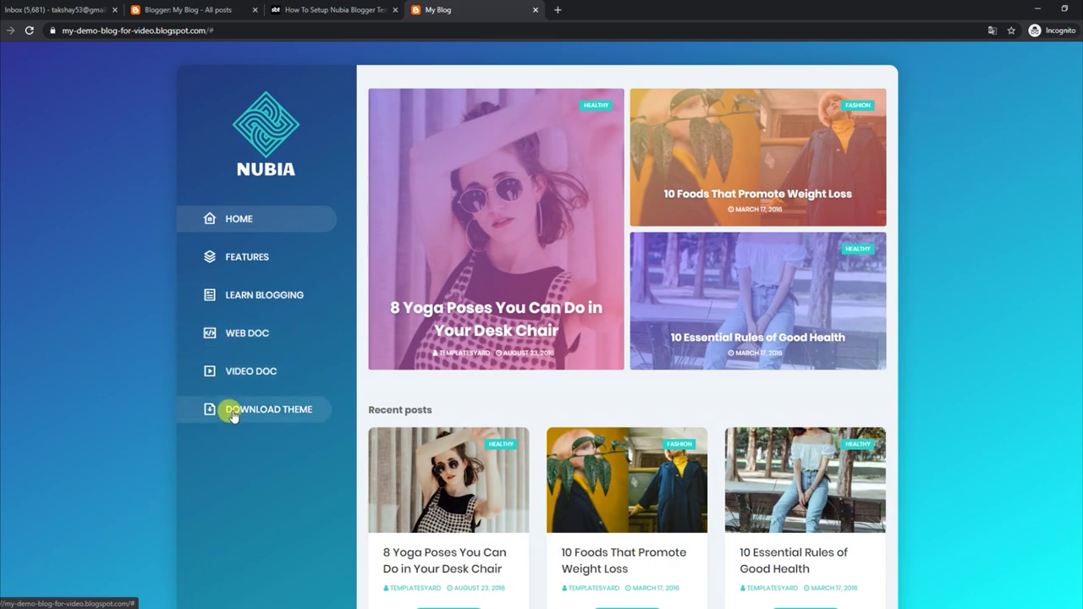
- Go to the blog's Layout in Blogger and open the Main Navigation Link List for editing
left_click(184, 7)
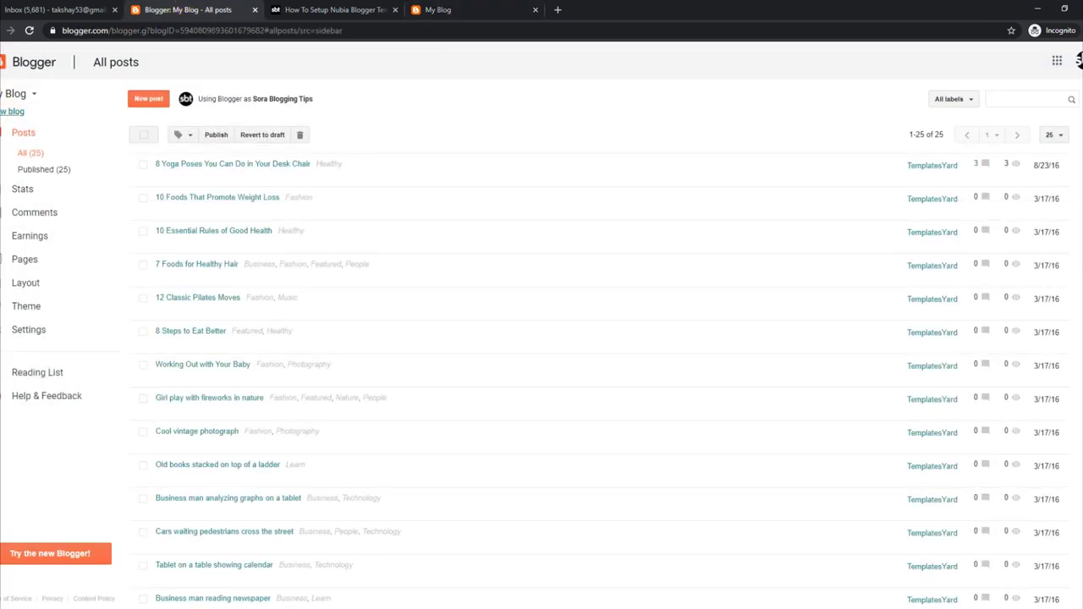
left_click(34, 283)
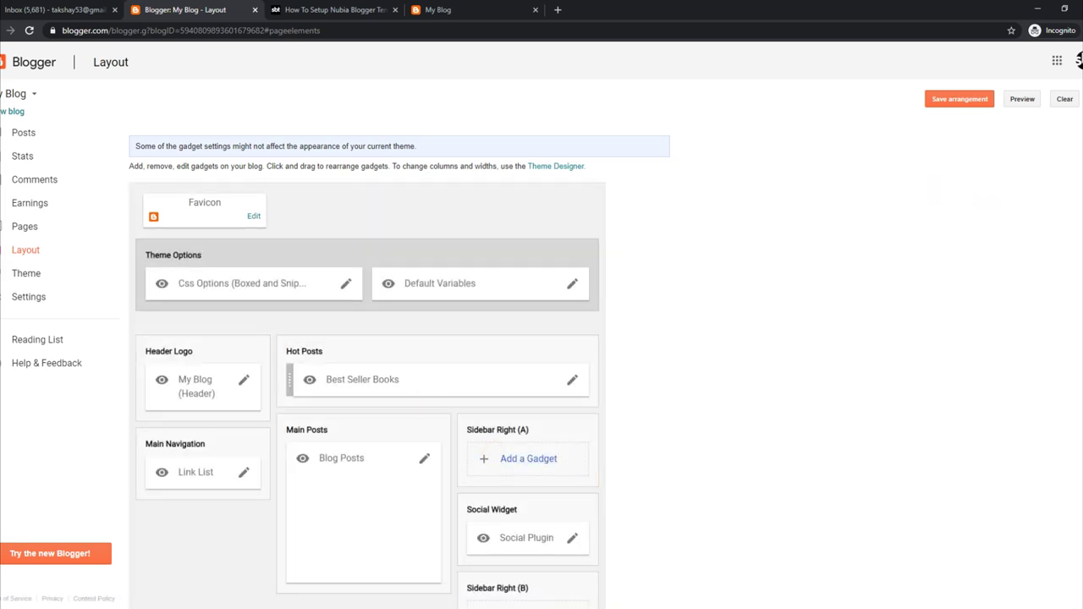
scroll(364, 364, "down", 3)
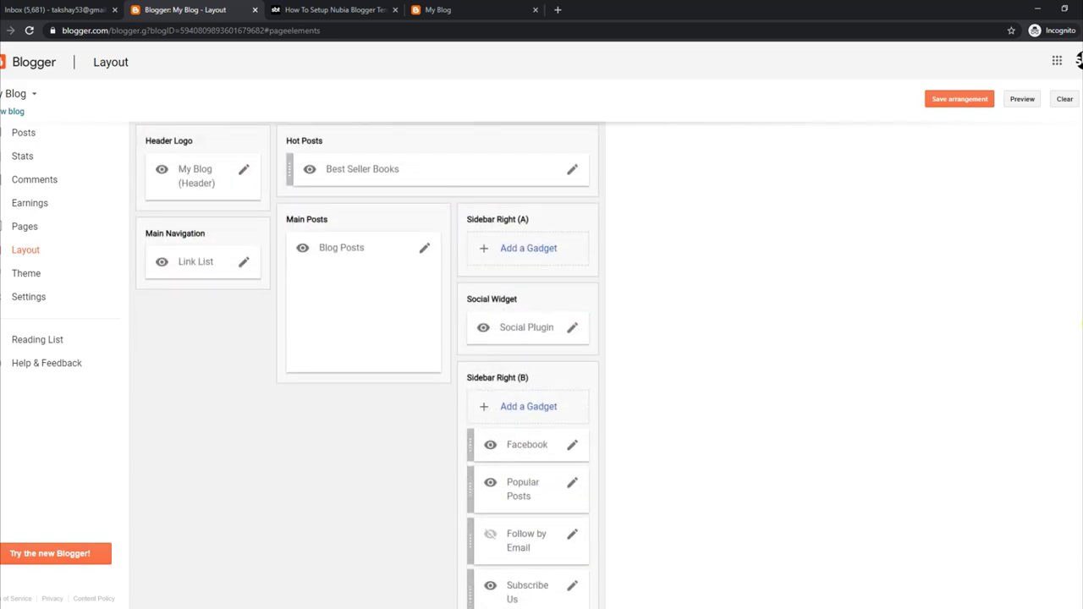
scroll(596, 247, "up", 1)
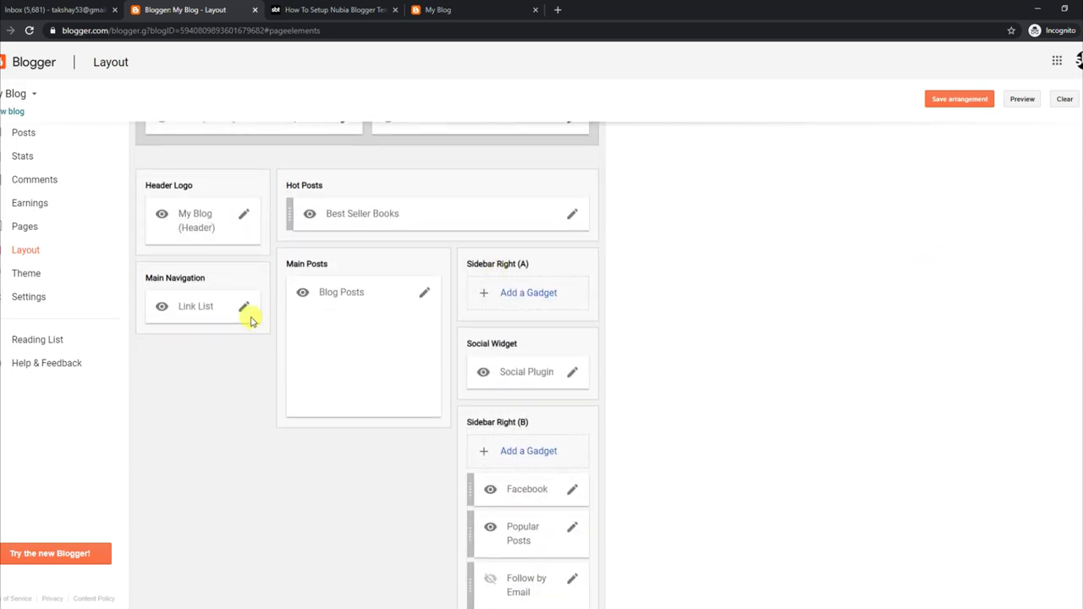
left_click(244, 309)
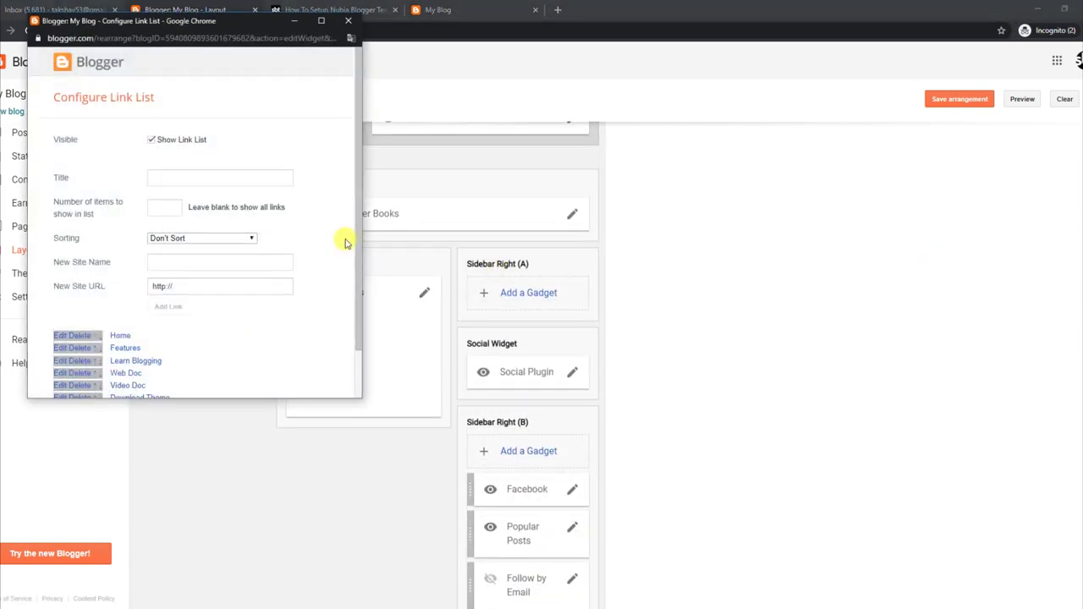
scroll(357, 253, "down", 1)
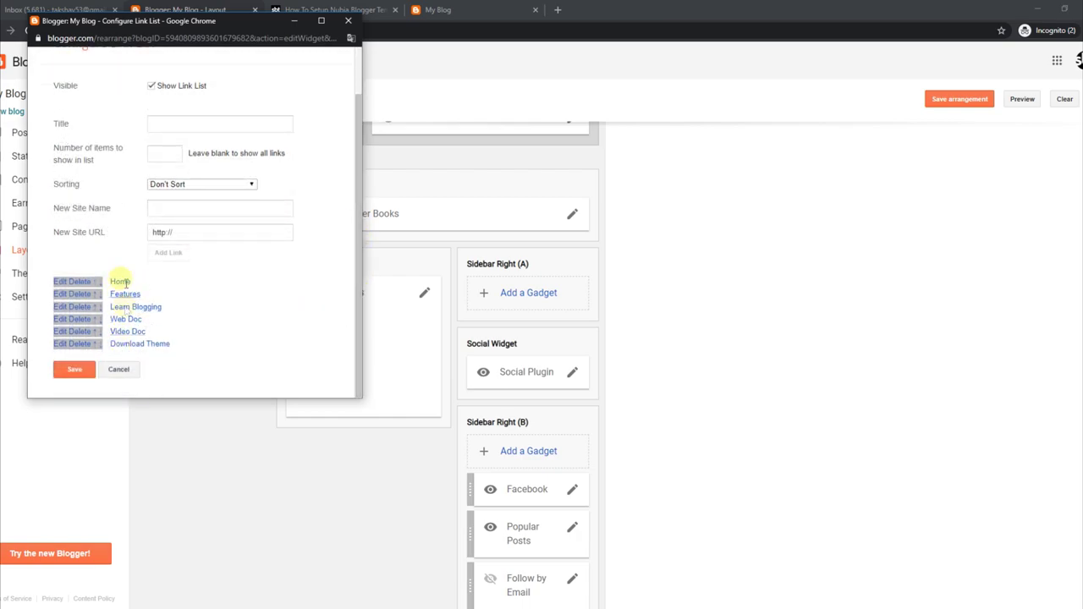
- Open the Learn Blogging and Features links for editing, then save both entries and the Link List
left_click(61, 307)
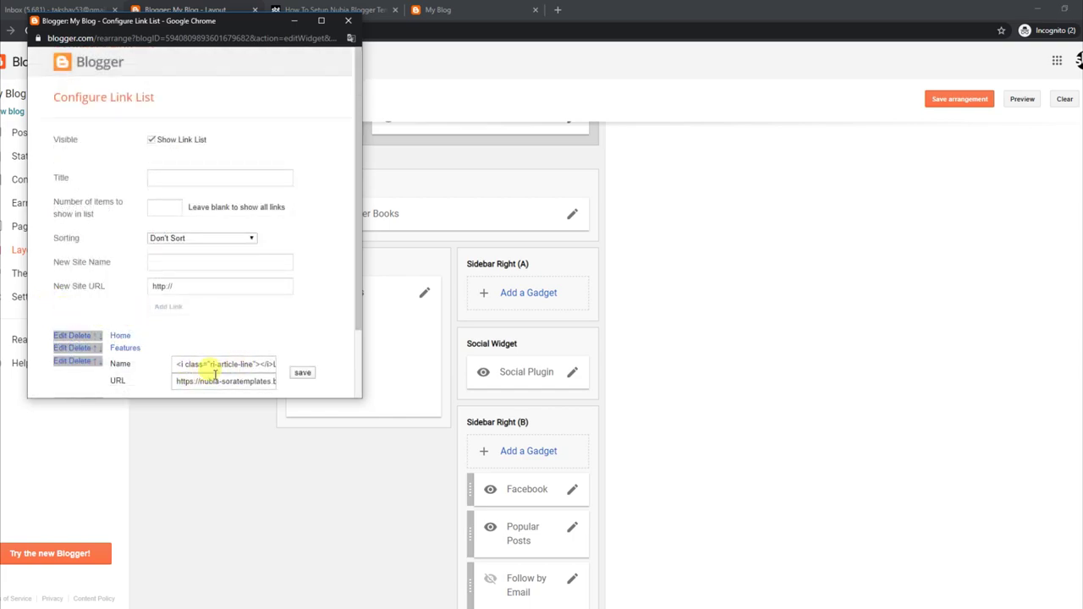
left_click(58, 348)
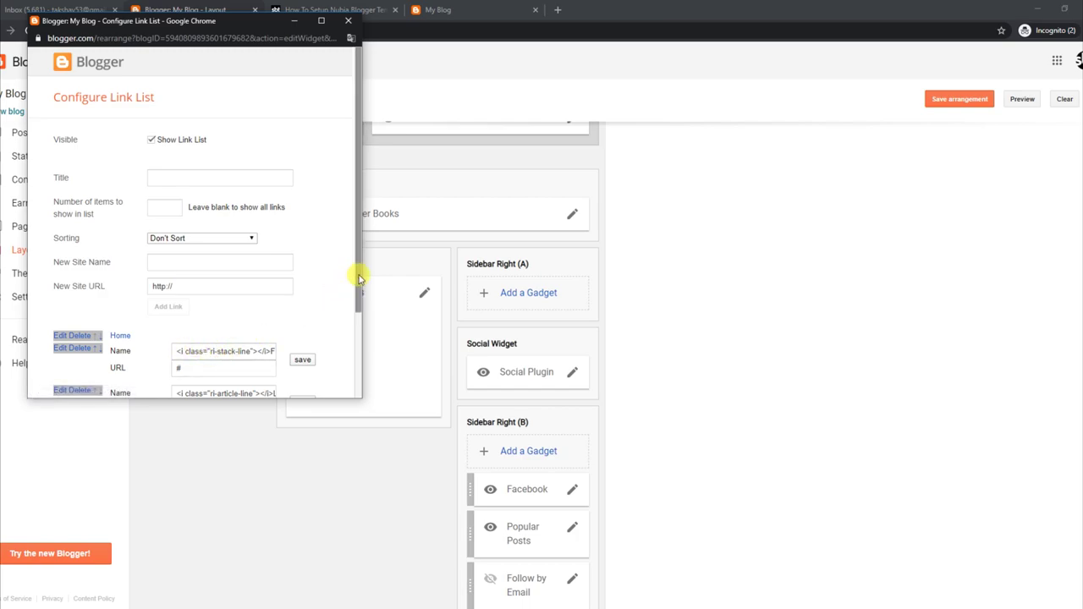
scroll(358, 273, "down", 2)
left_click(302, 285)
left_click(302, 296)
left_click(74, 370)
- Read the guide's Hot Posts instructions, shortcode options and Food/hot-posts example, and look at the featured posts on the demo blog
left_click(453, 8)
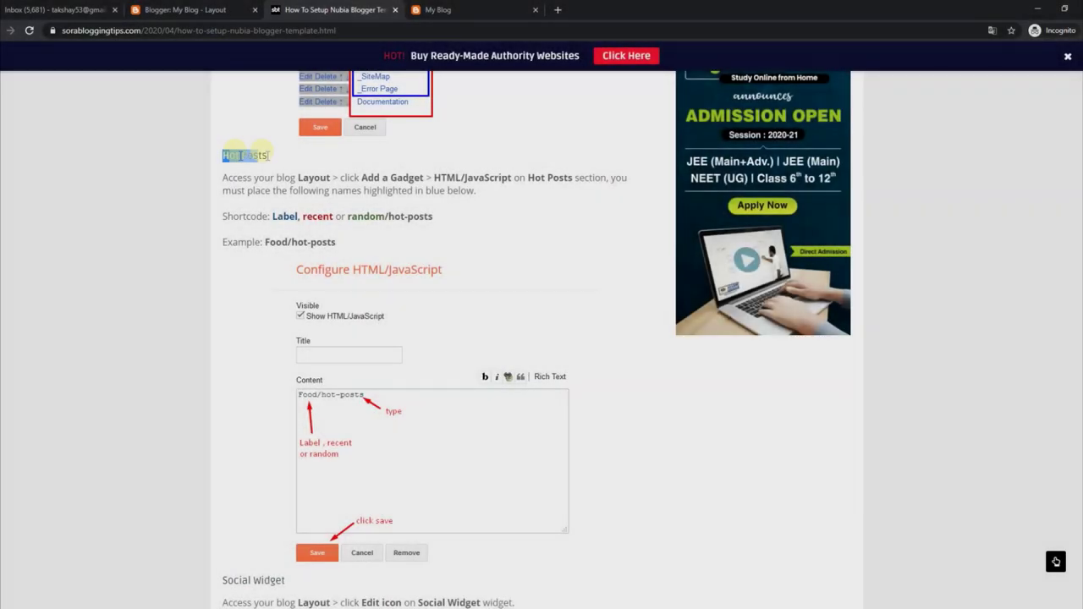
triple_click(258, 159)
left_click_drag(226, 177, 470, 190)
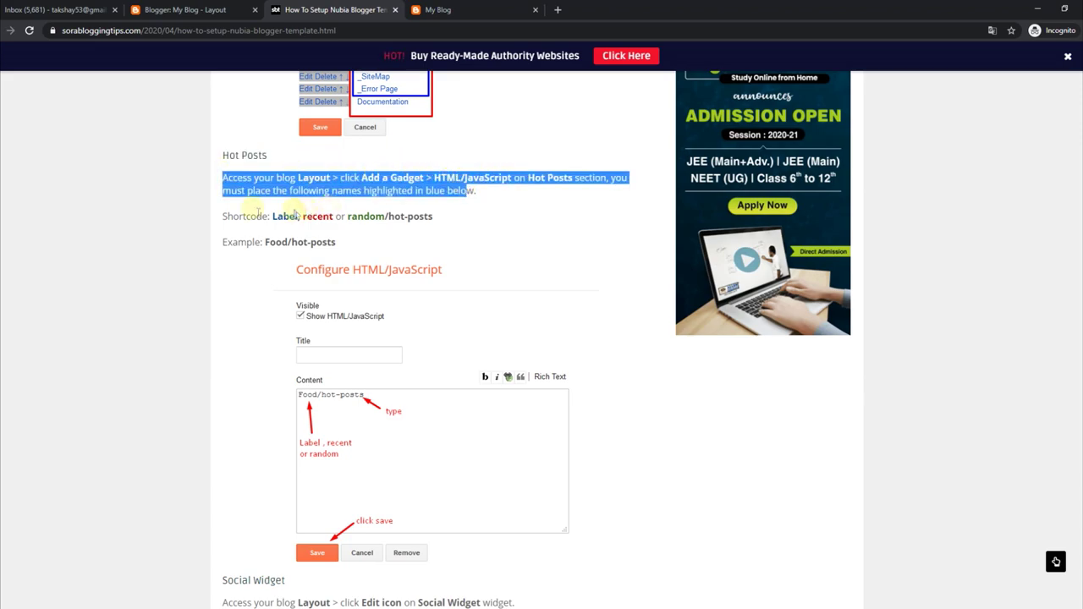
left_click_drag(225, 216, 441, 214)
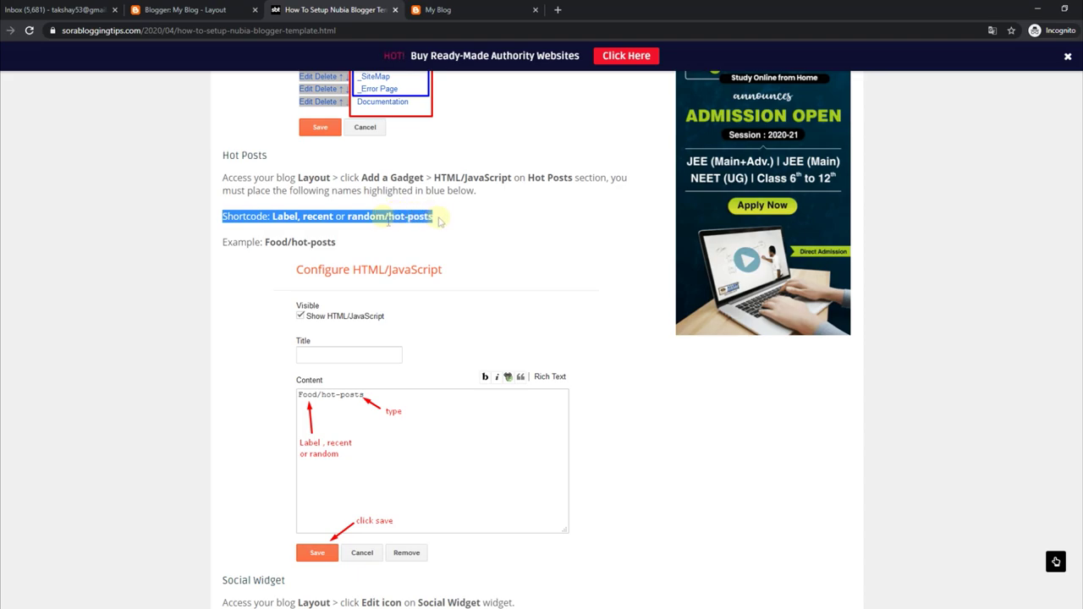
left_click(224, 241)
left_click_drag(225, 241, 369, 242)
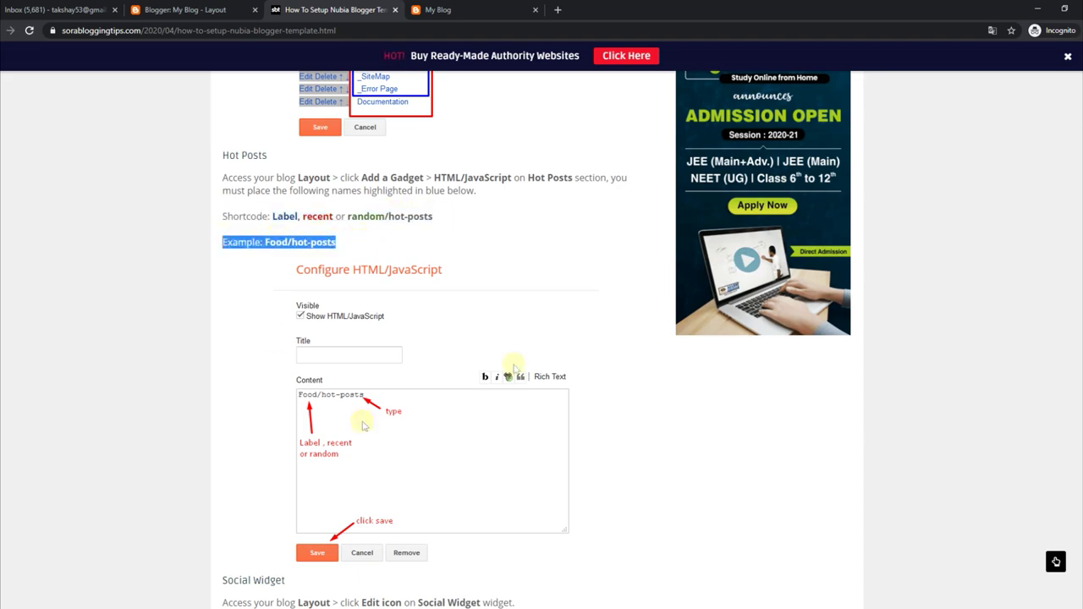
left_click(440, 9)
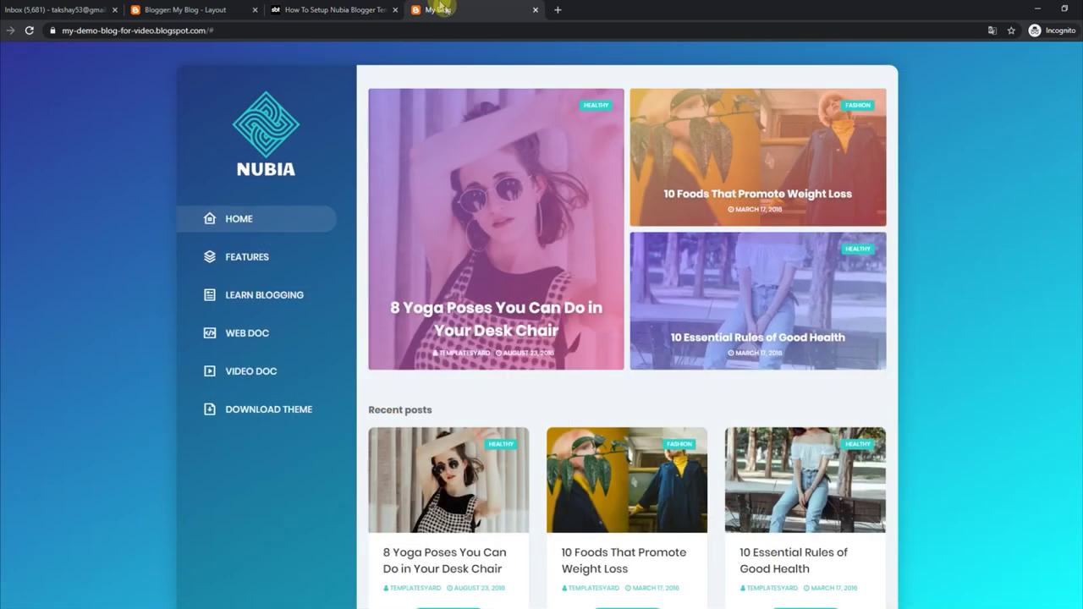
- Set the Best Seller Books gadget's content in Hot Posts to random/hot-posts, save it and reload the demo blog
left_click(220, 10)
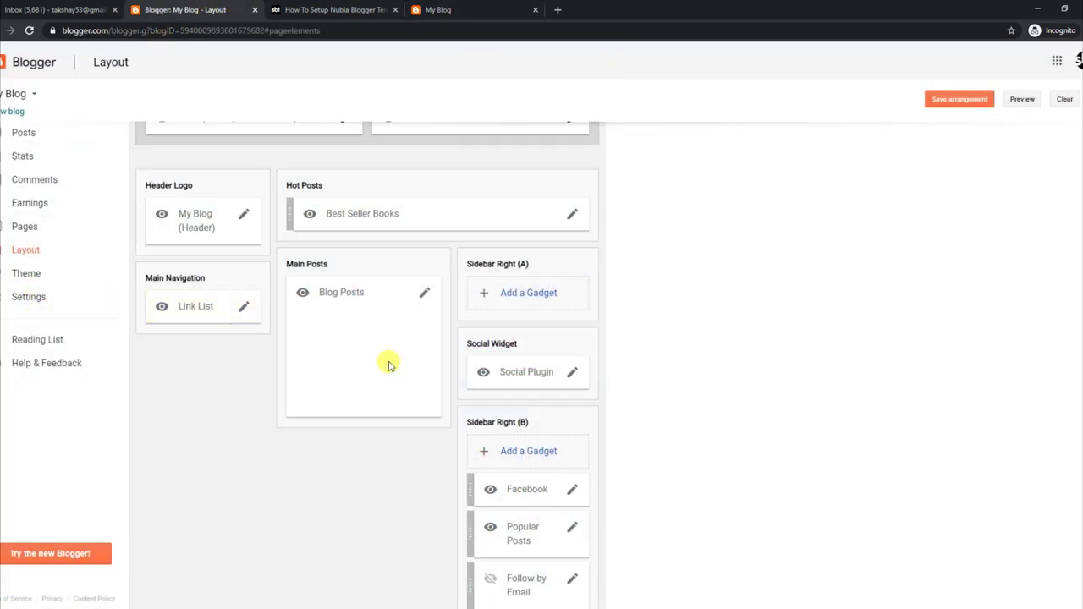
left_click(570, 217)
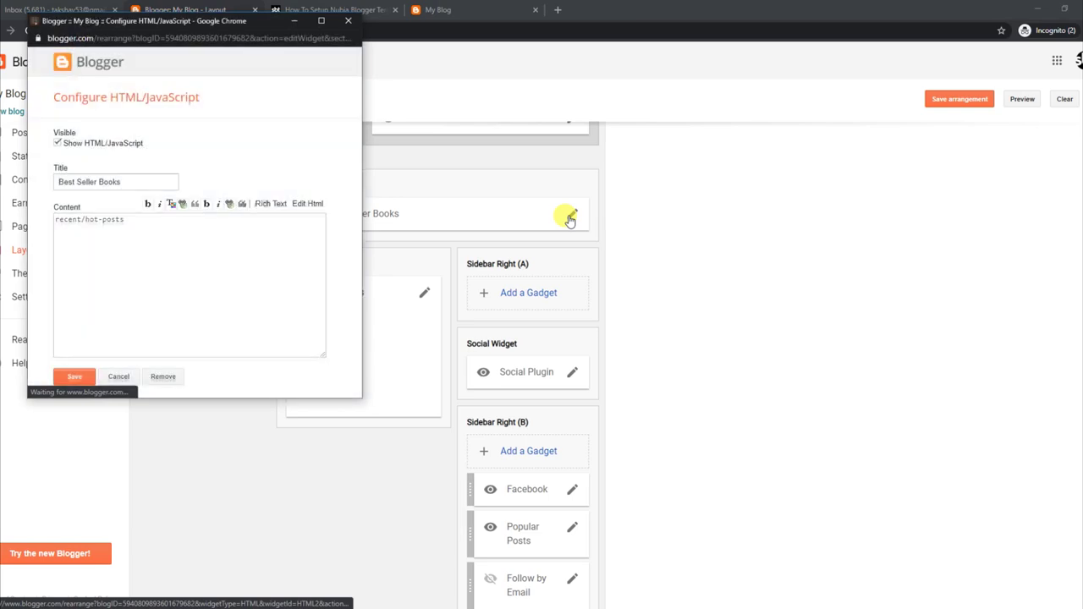
left_click(85, 221)
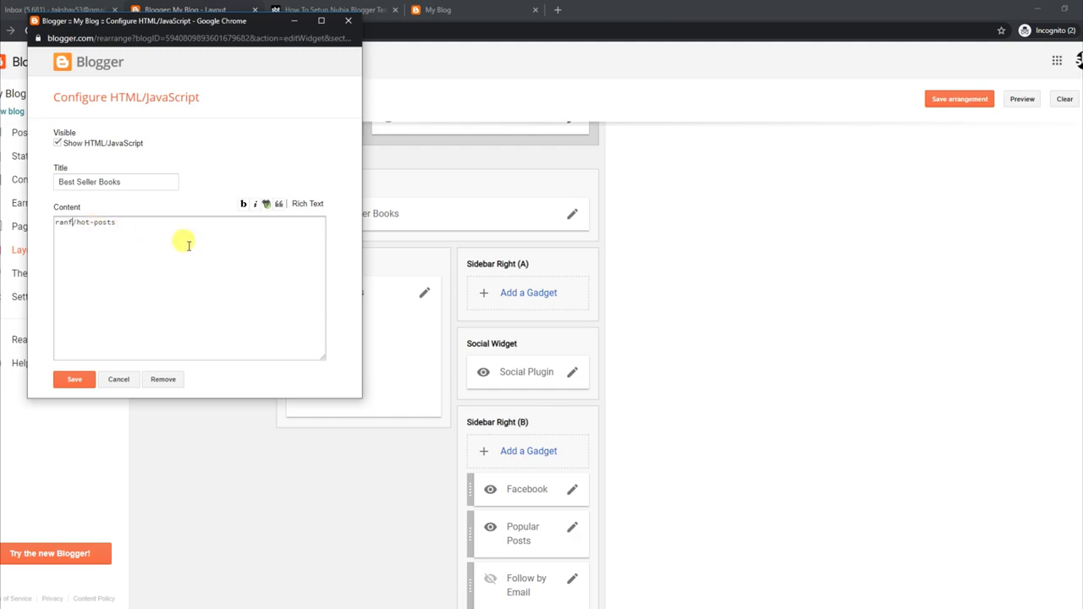
left_click(74, 379)
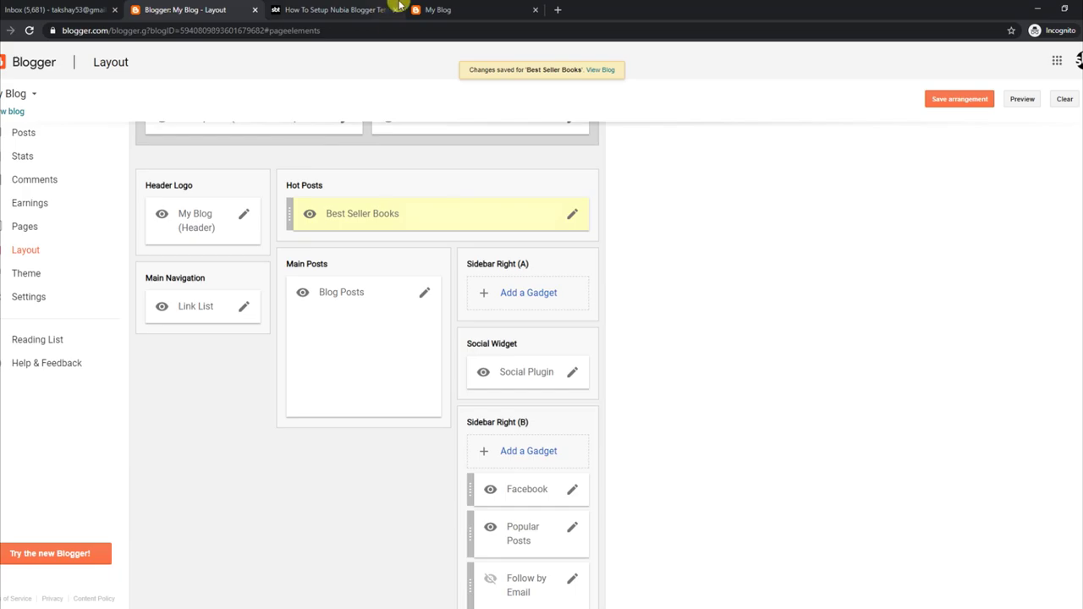
left_click(423, 10)
left_click(26, 32)
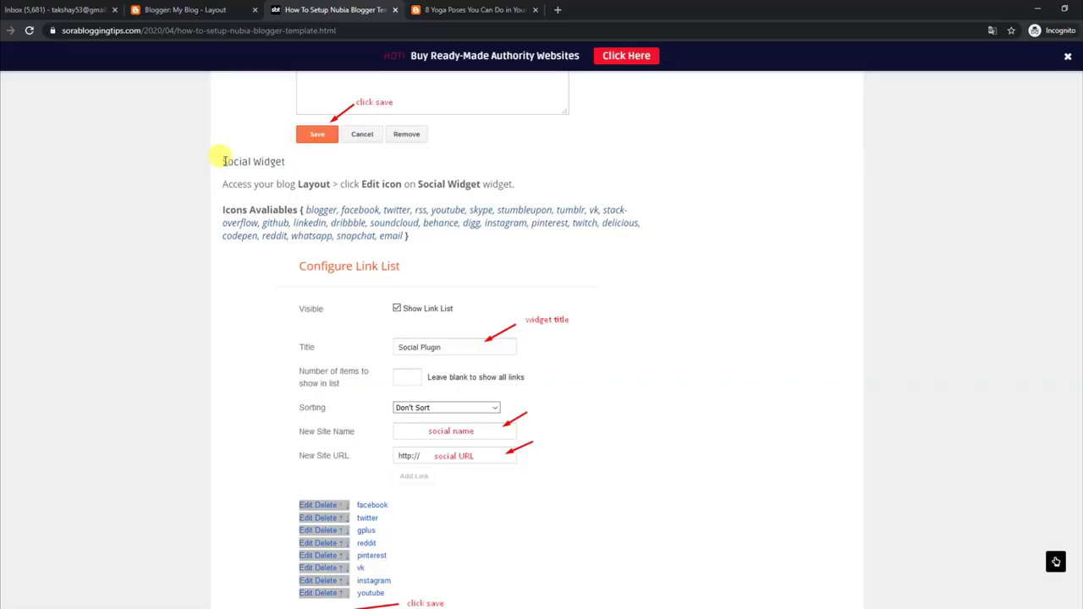
- Read the guide's Social Widget instructions and available icons, and compare them with the Social Plugin icons on the yoga post
left_click_drag(223, 160, 285, 161)
left_click_drag(223, 184, 516, 186)
left_click_drag(225, 209, 428, 247)
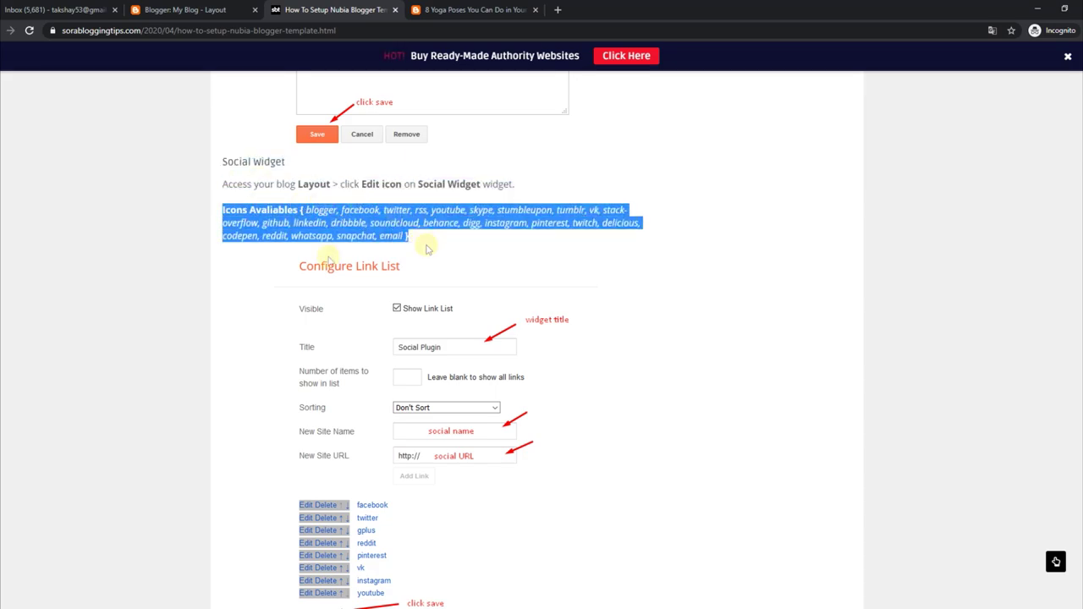
left_click(499, 9)
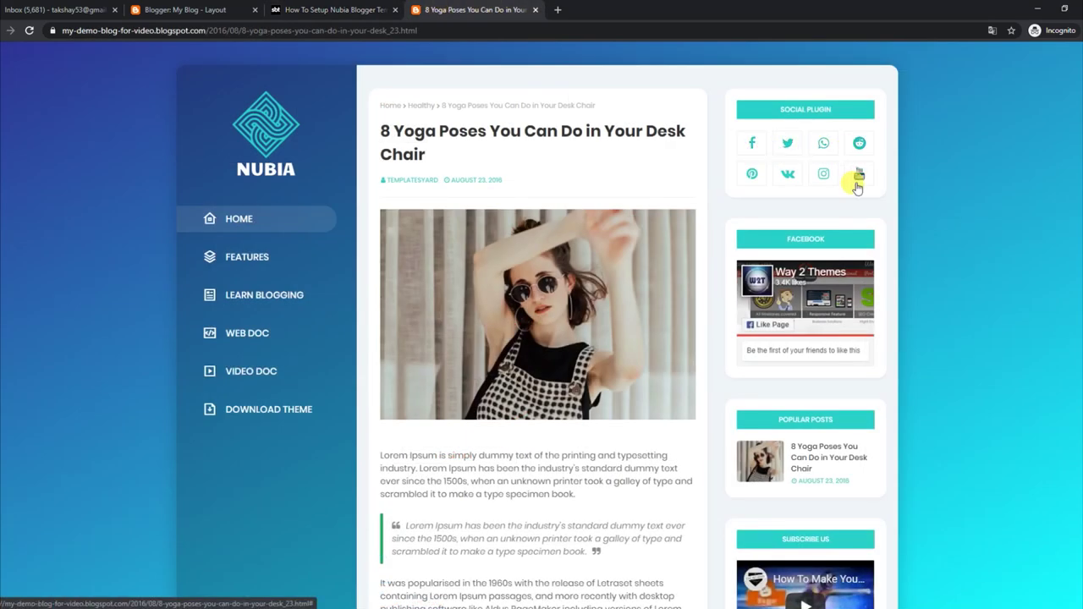
left_click(309, 8)
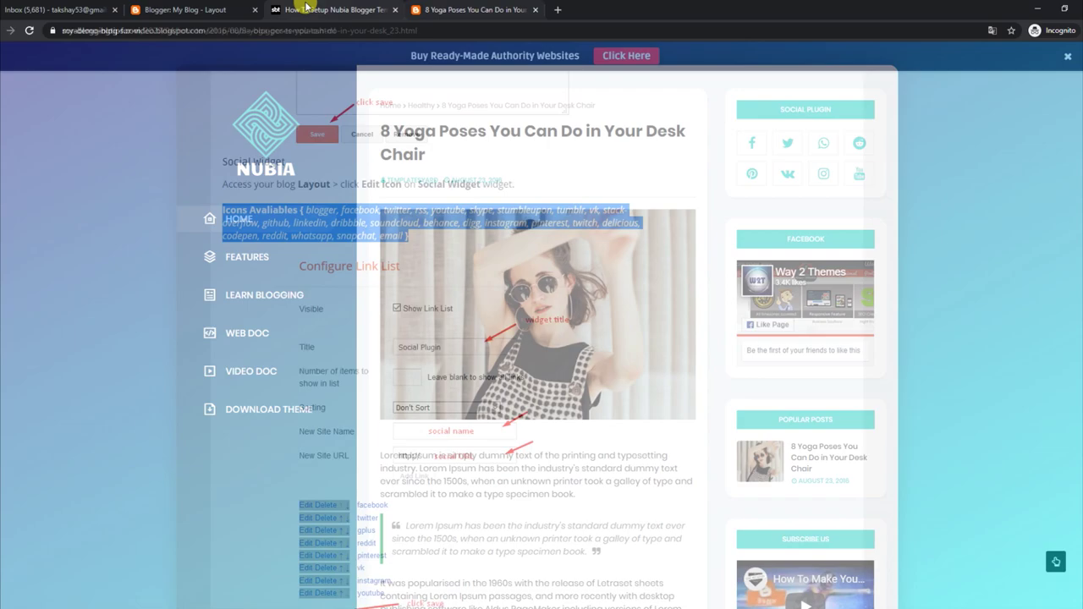
- Delete the facebook link from the Social Plugin gadget in Blogger's Layout, save it and reload the blog post
left_click(234, 8)
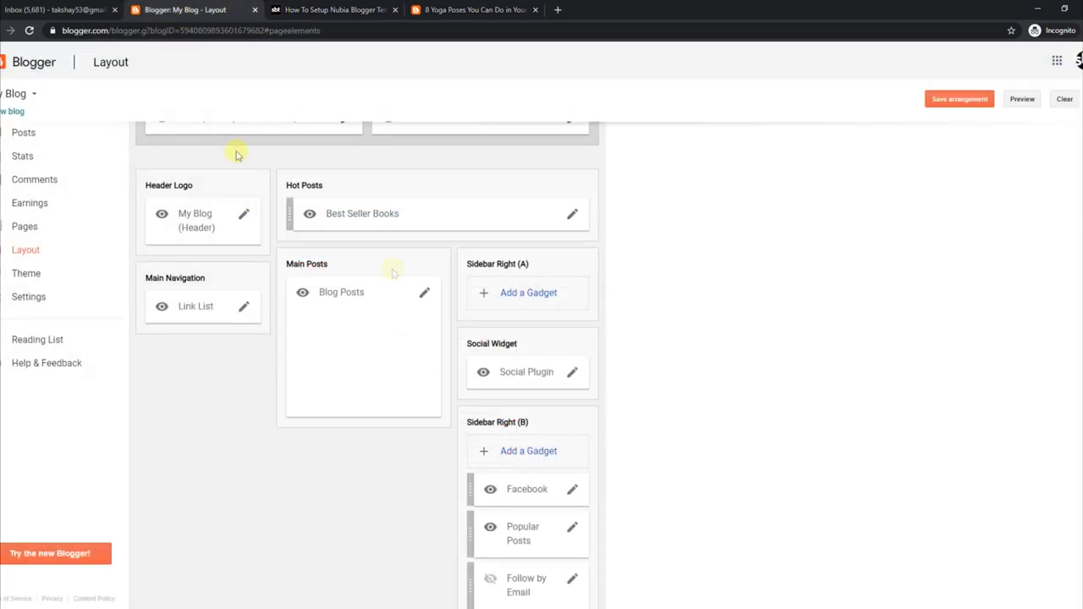
left_click(572, 373)
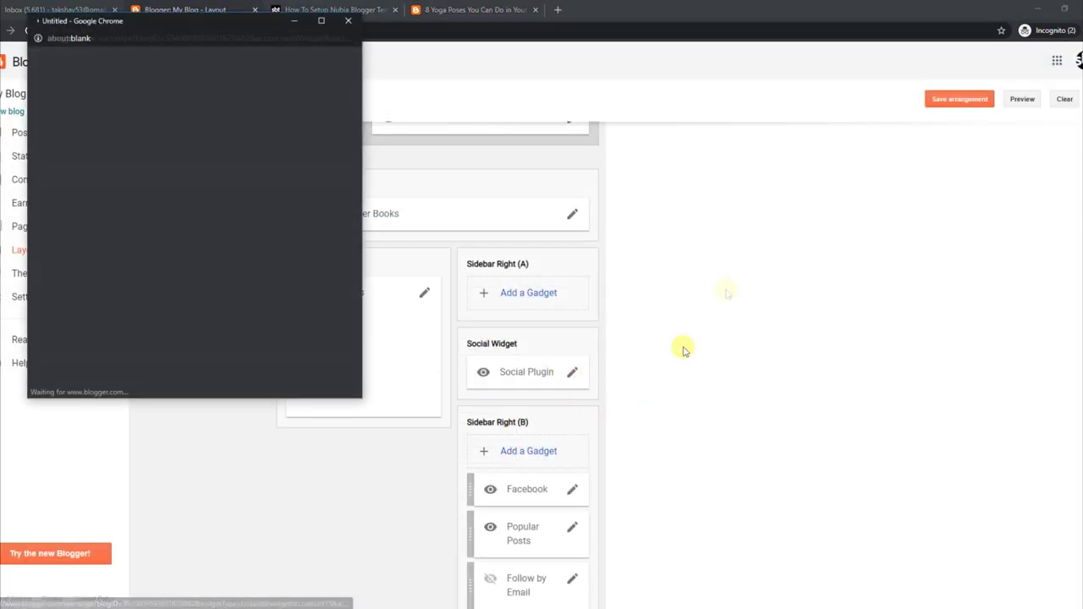
left_click(78, 337)
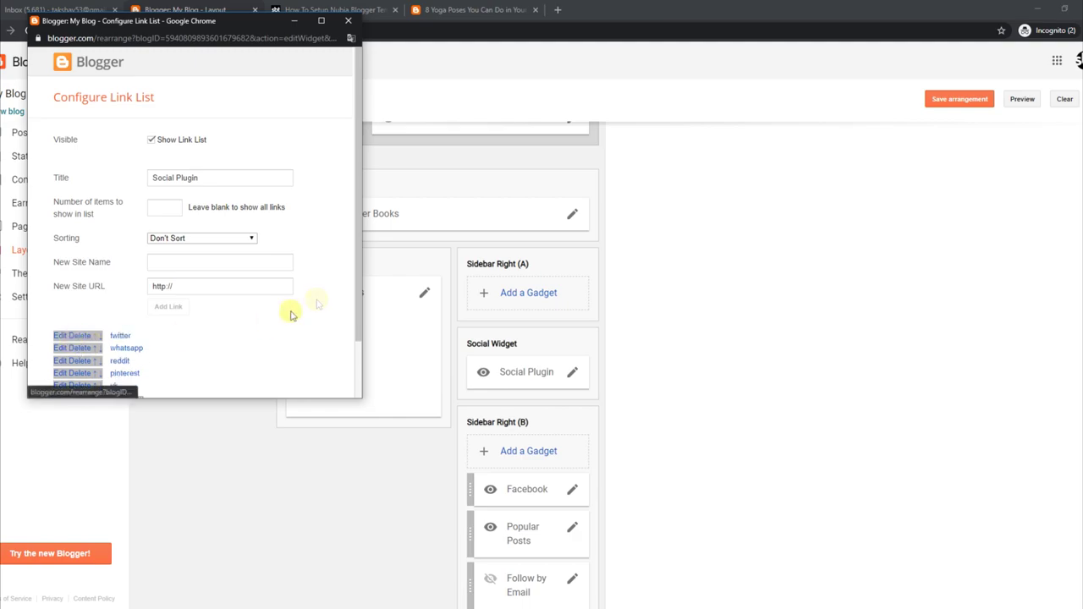
scroll(358, 274, "down", 1)
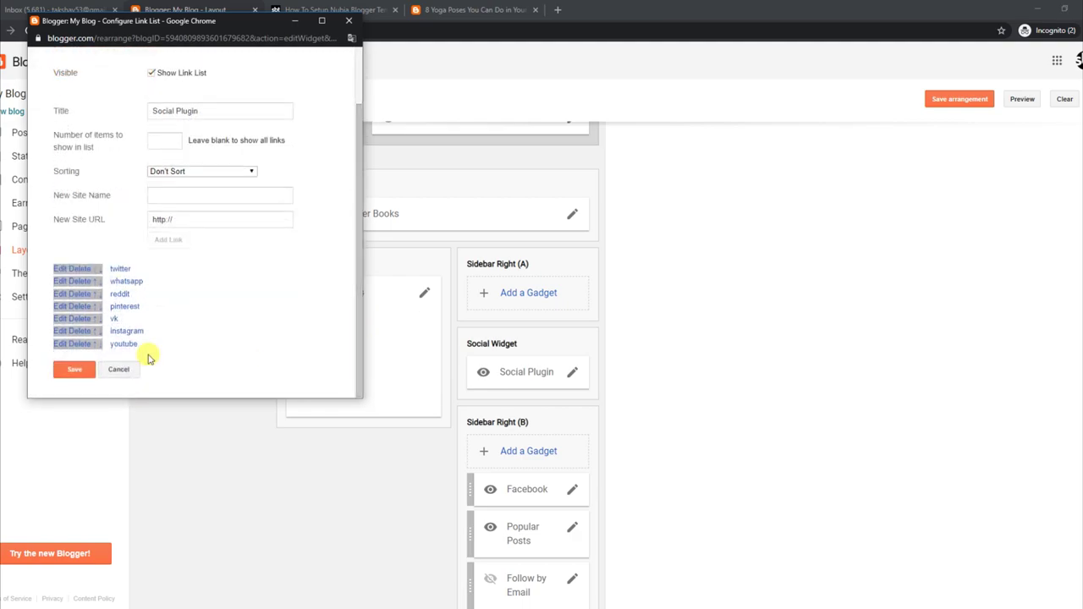
left_click(451, 11)
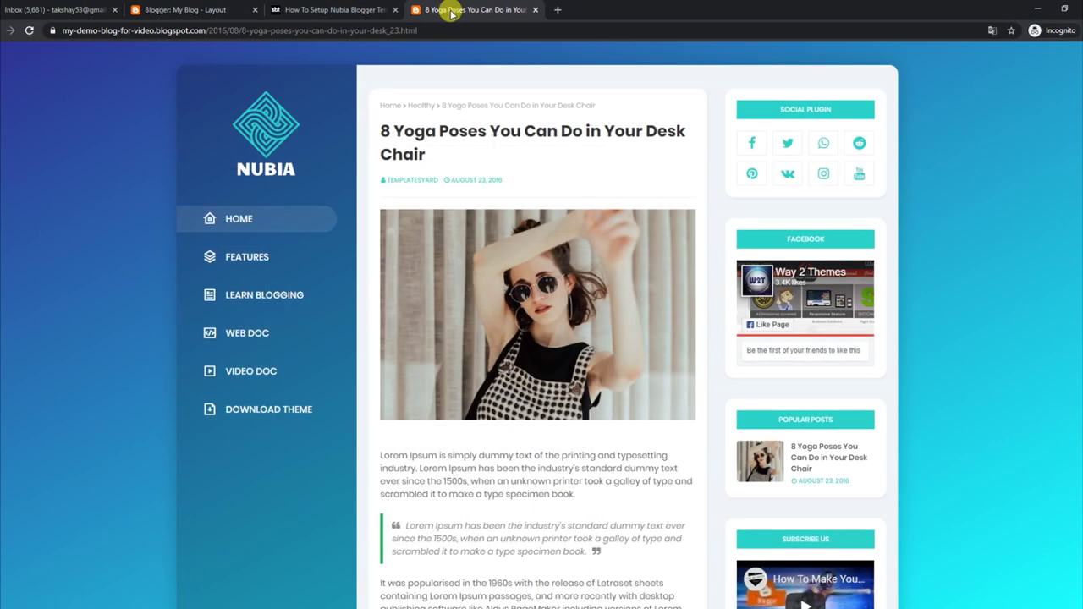
left_click(29, 31)
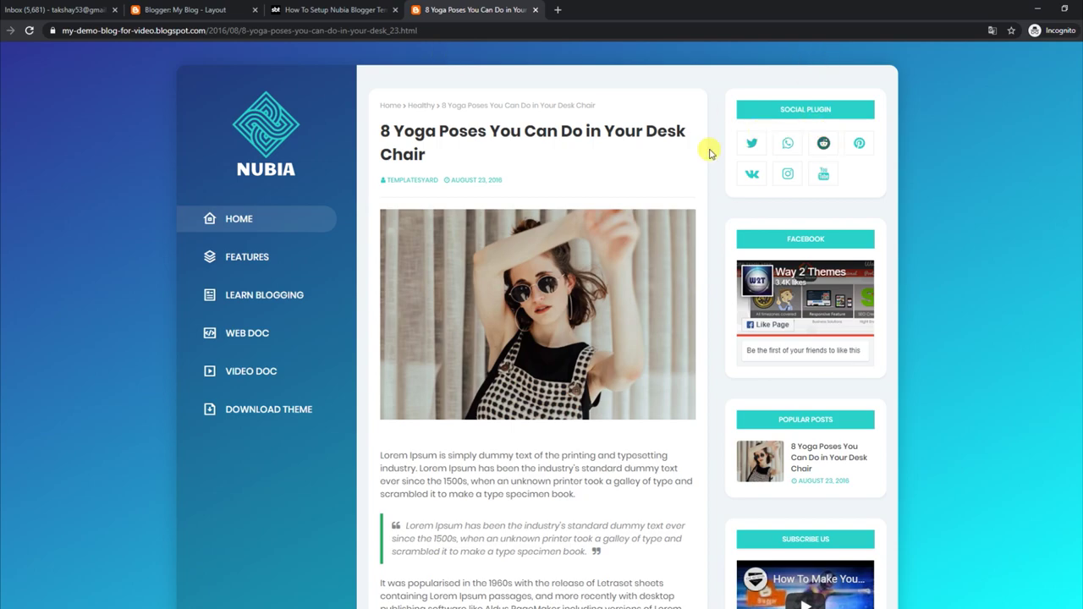
- Add a facebook link to the Social Plugin gadget in Blogger's Layout, save the gadget and reload the yoga blog post
left_click(344, 10)
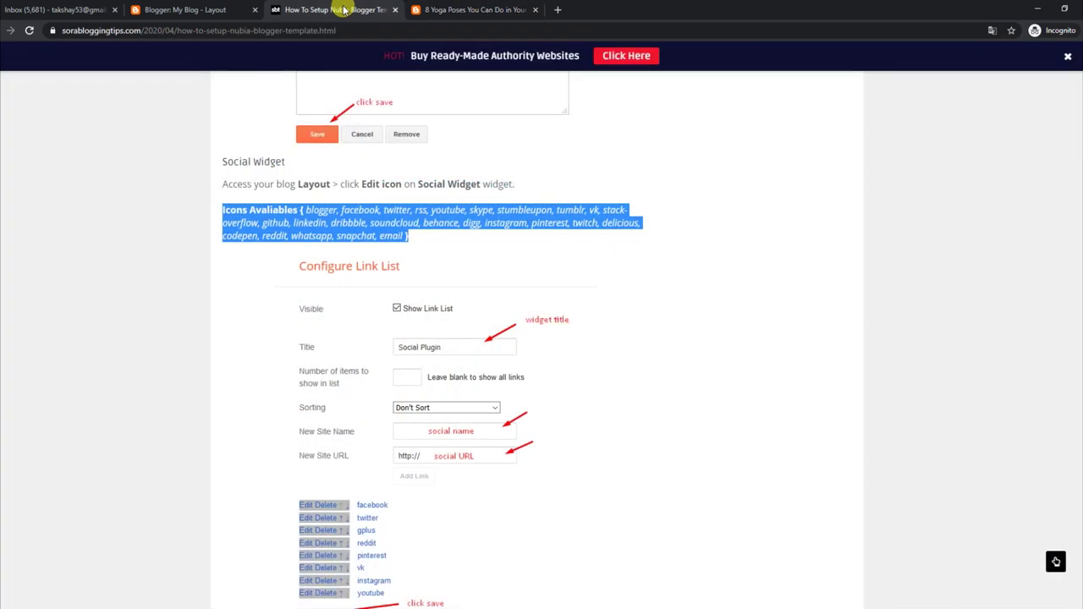
left_click(177, 8)
left_click(572, 373)
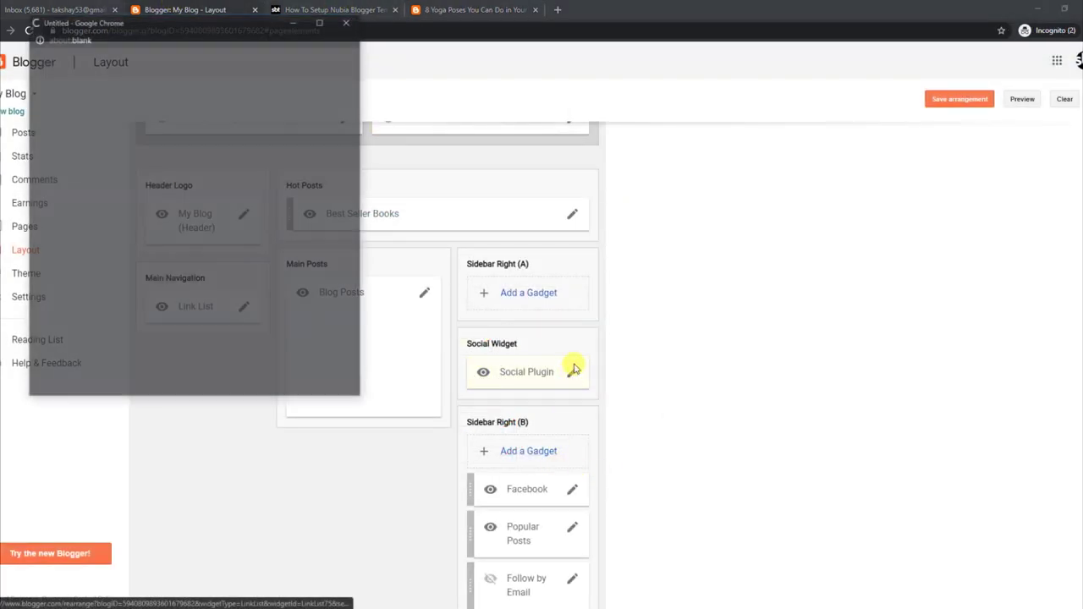
left_click(200, 263)
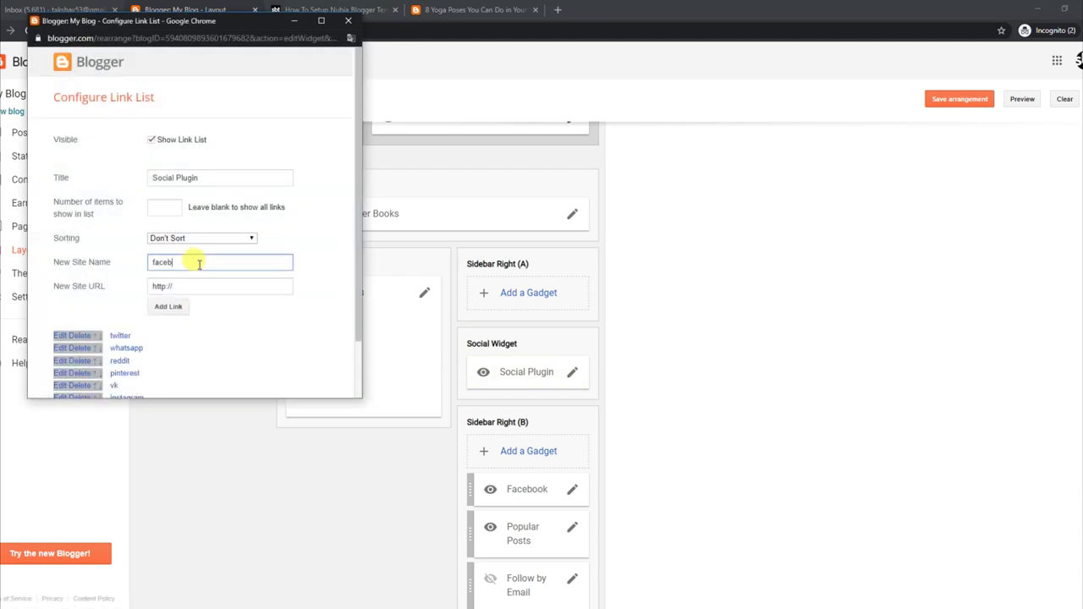
left_click(176, 304)
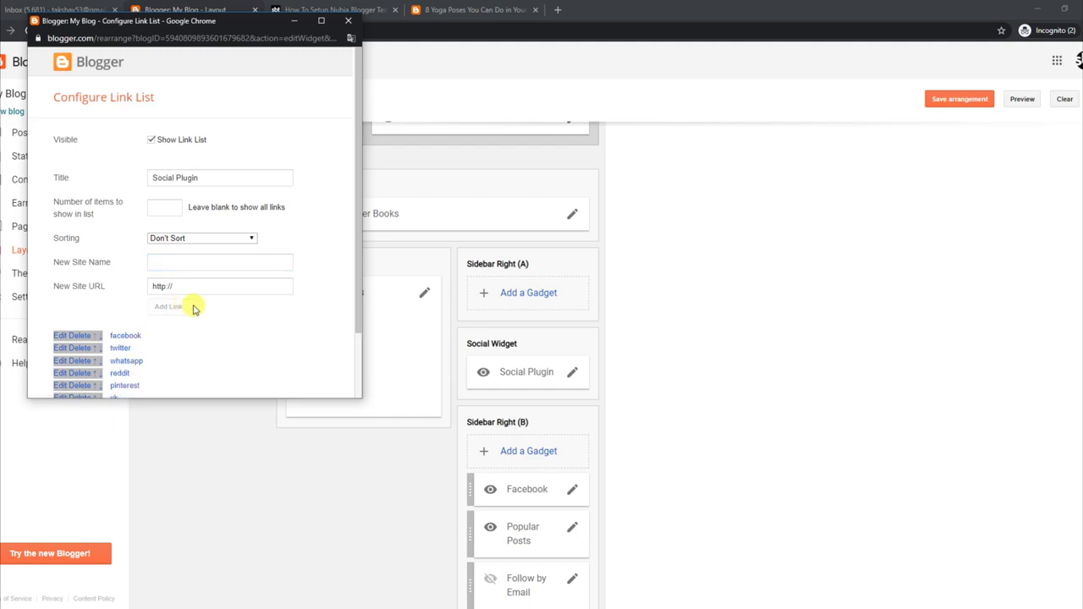
left_click_drag(358, 285, 370, 366)
left_click(75, 369)
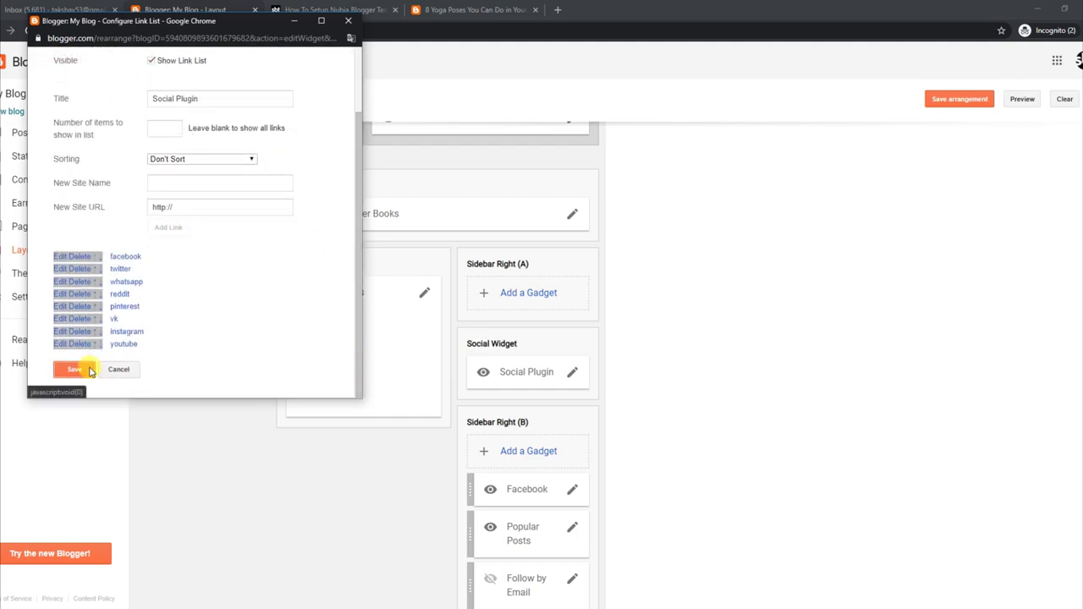
left_click(423, 10)
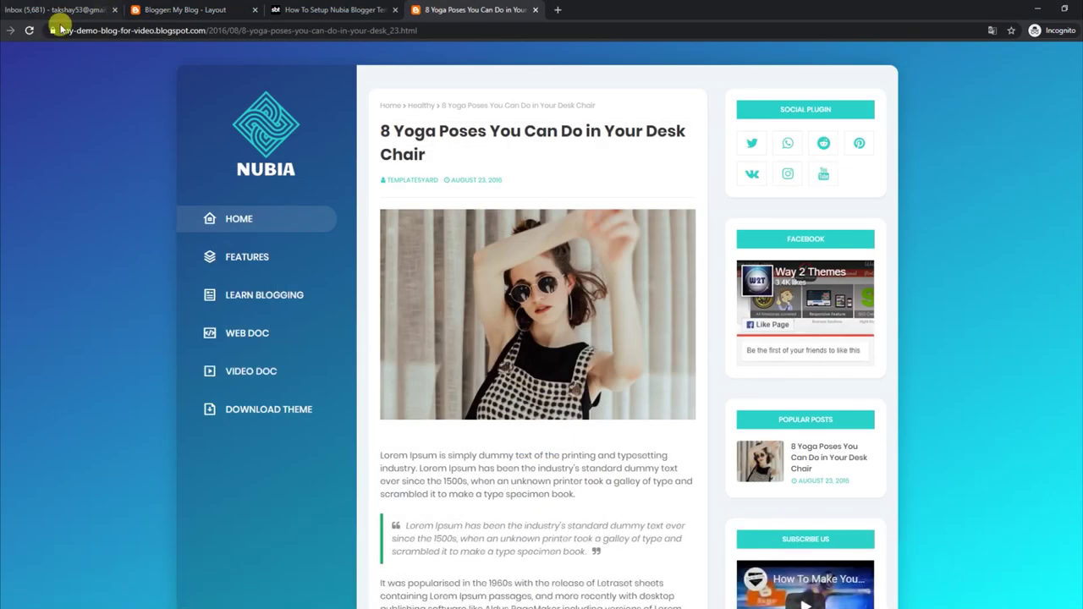
left_click(30, 32)
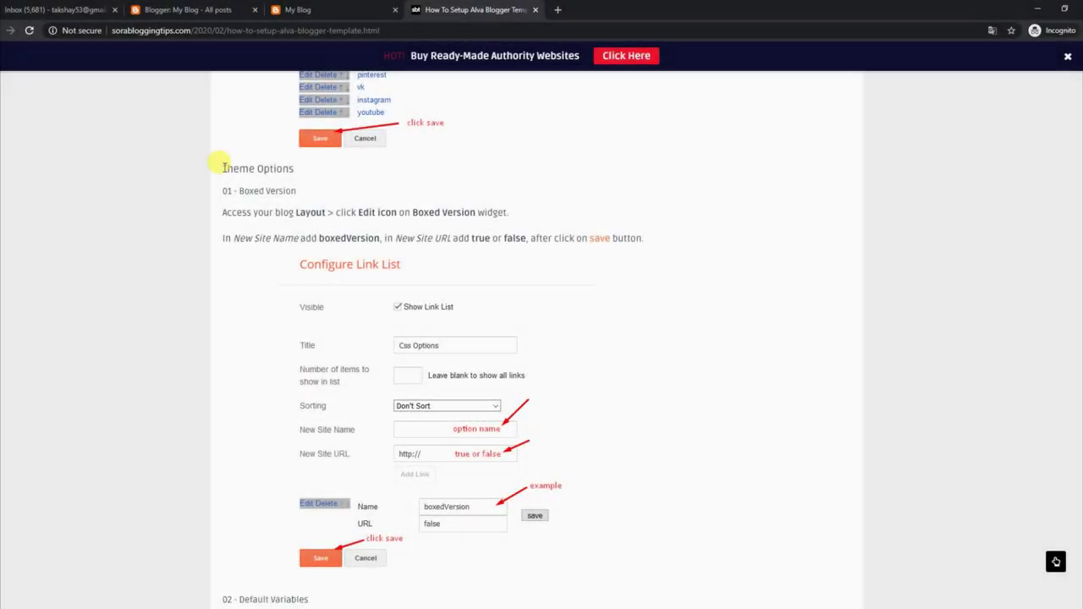
- Read the Alva guide's Theme Options instructions for the Boxed Version widget, including the boxedVersion name and its true or false setting
left_click_drag(220, 168, 298, 169)
left_click_drag(226, 191, 296, 192)
left_click_drag(223, 212, 508, 212)
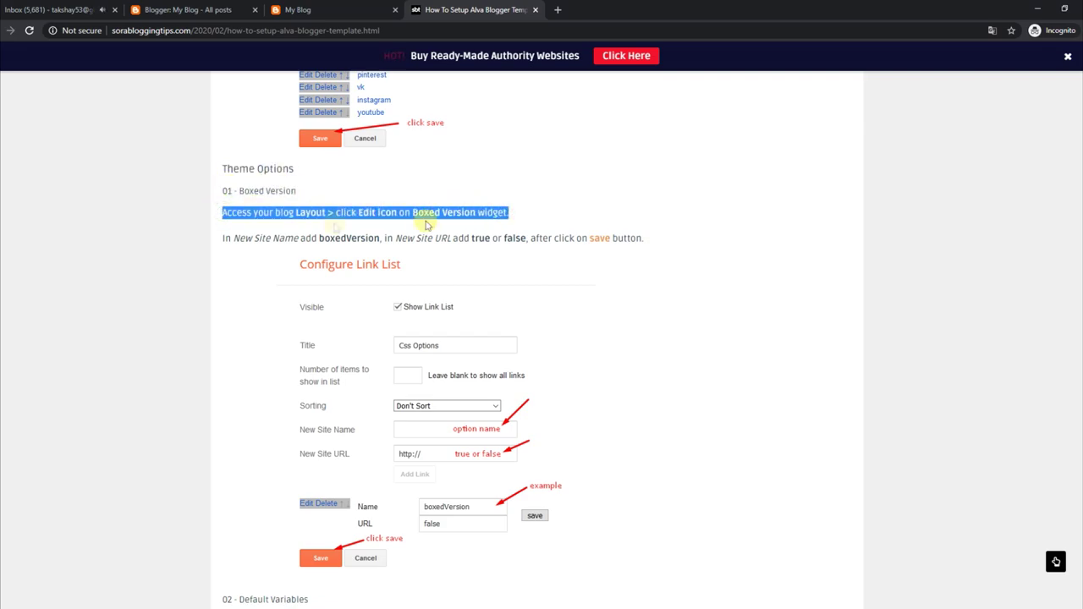
left_click(224, 238)
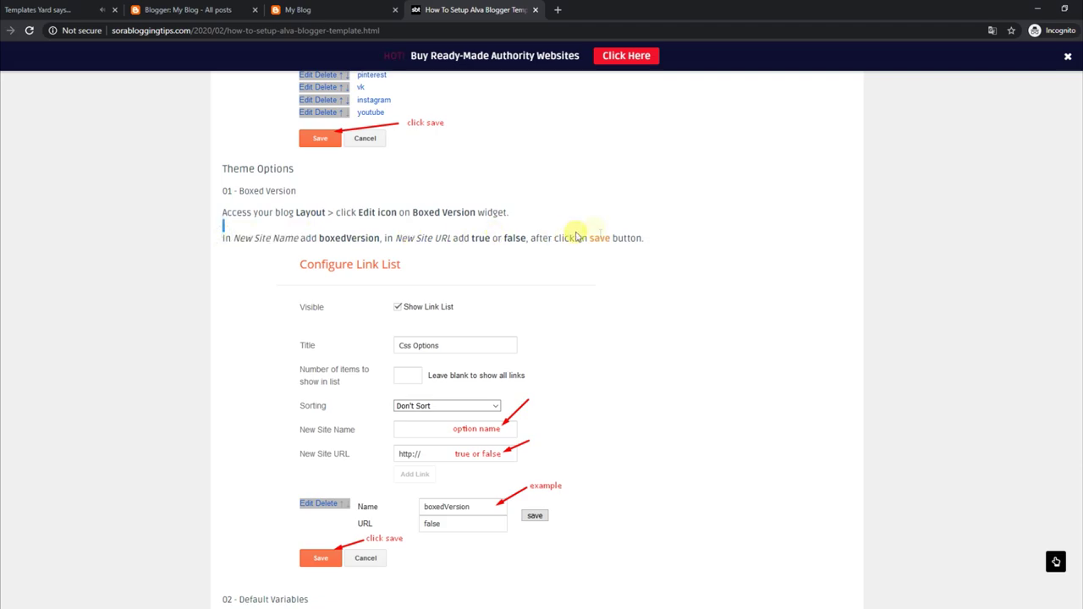
left_click(653, 243, "shift")
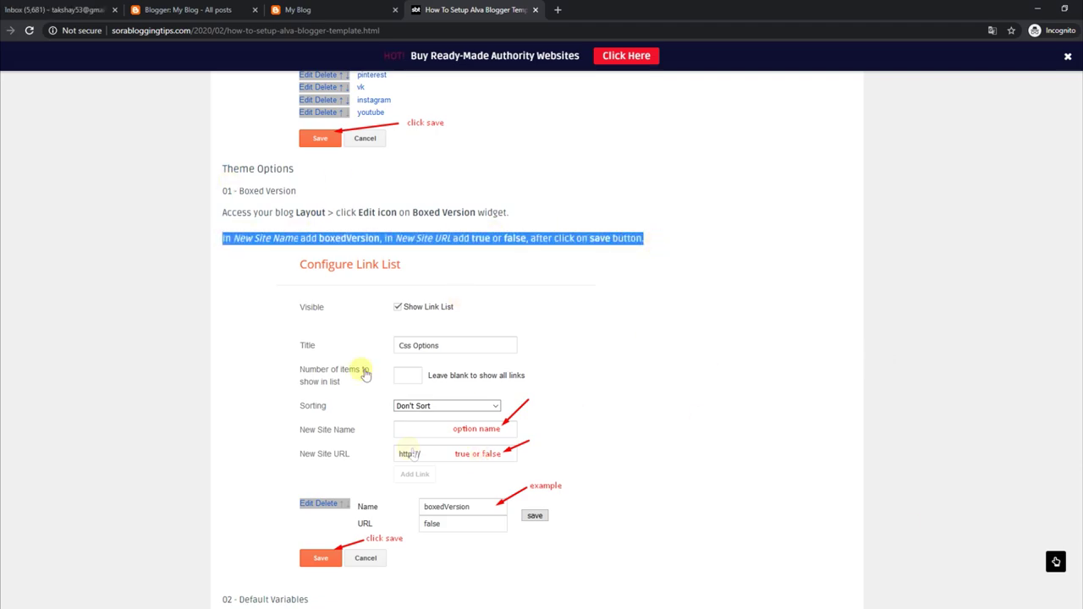
scroll(541, 338, "down", 4)
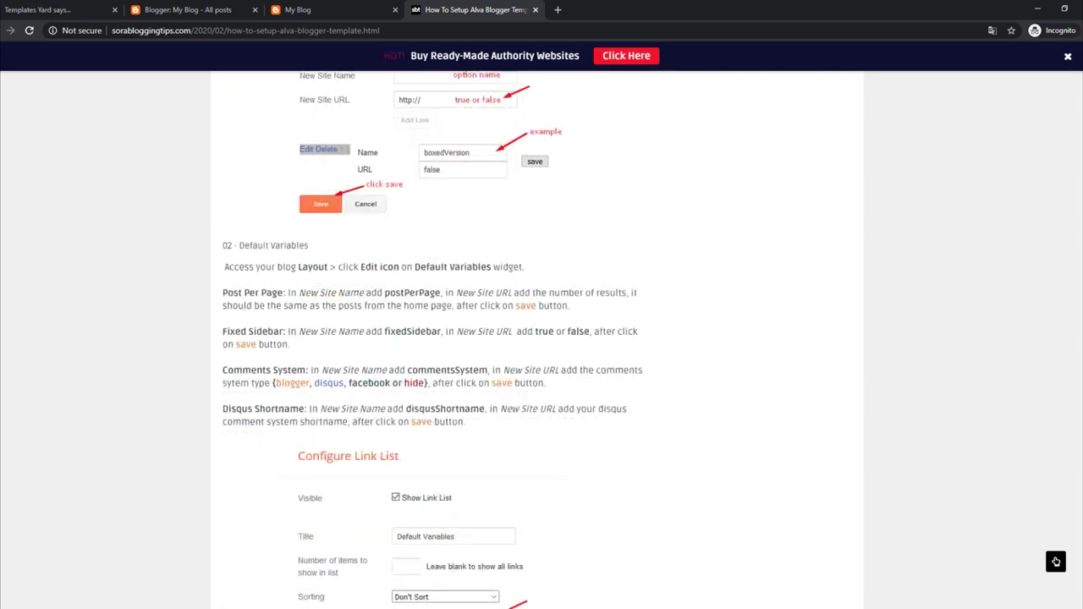
- Open the postSnippet option in the Css Options (Snippet) gadget on Blogger's Layout page, save the gadget and reload the demo blog
left_click(161, 10)
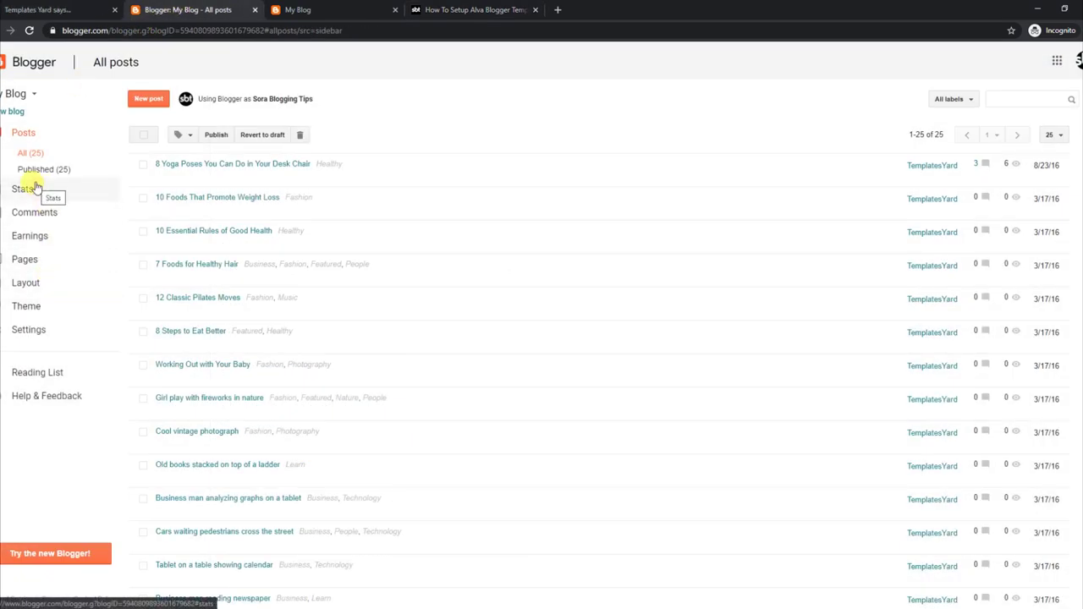
left_click(40, 284)
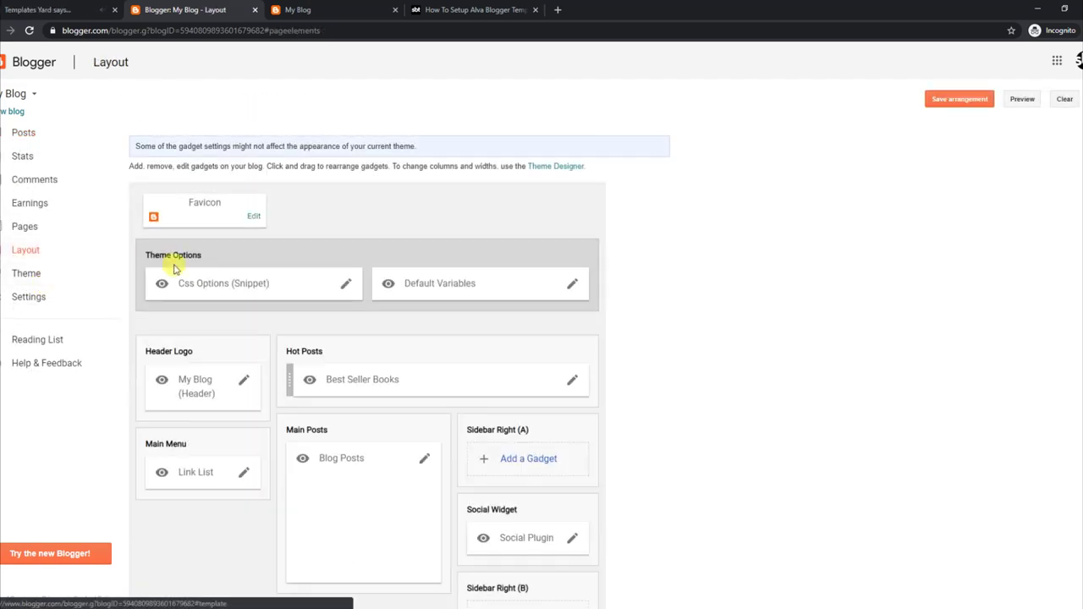
left_click(346, 284)
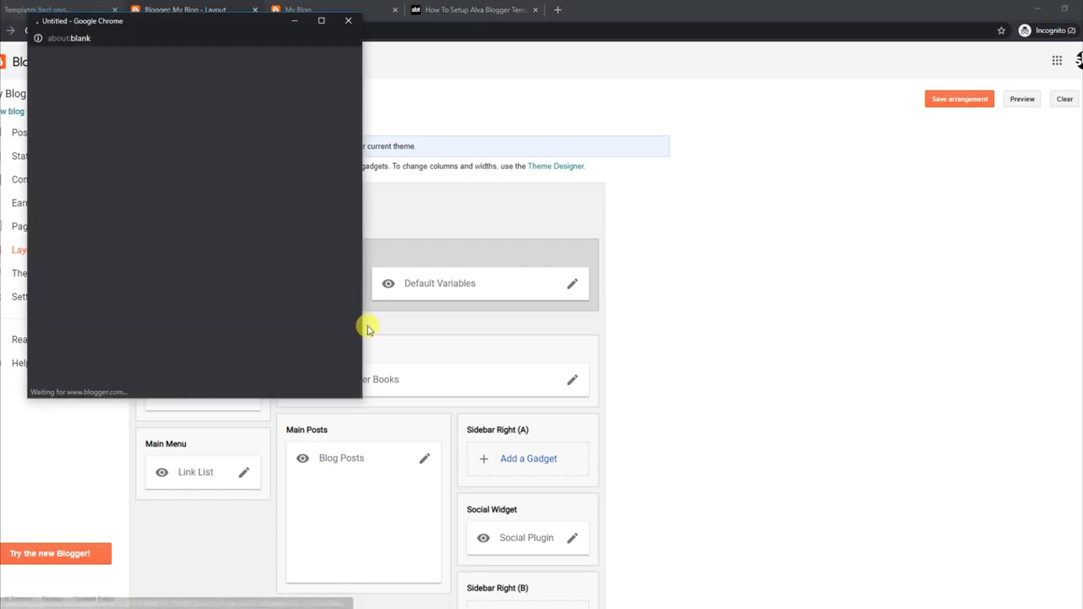
left_click(59, 337)
left_click(200, 355)
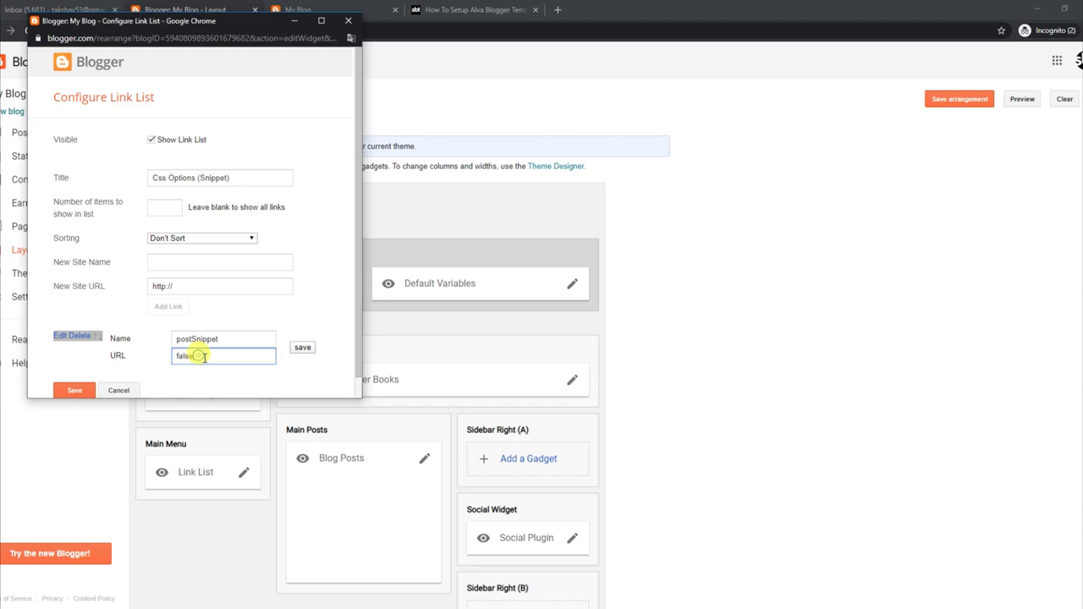
left_click(74, 390)
left_click(296, 9)
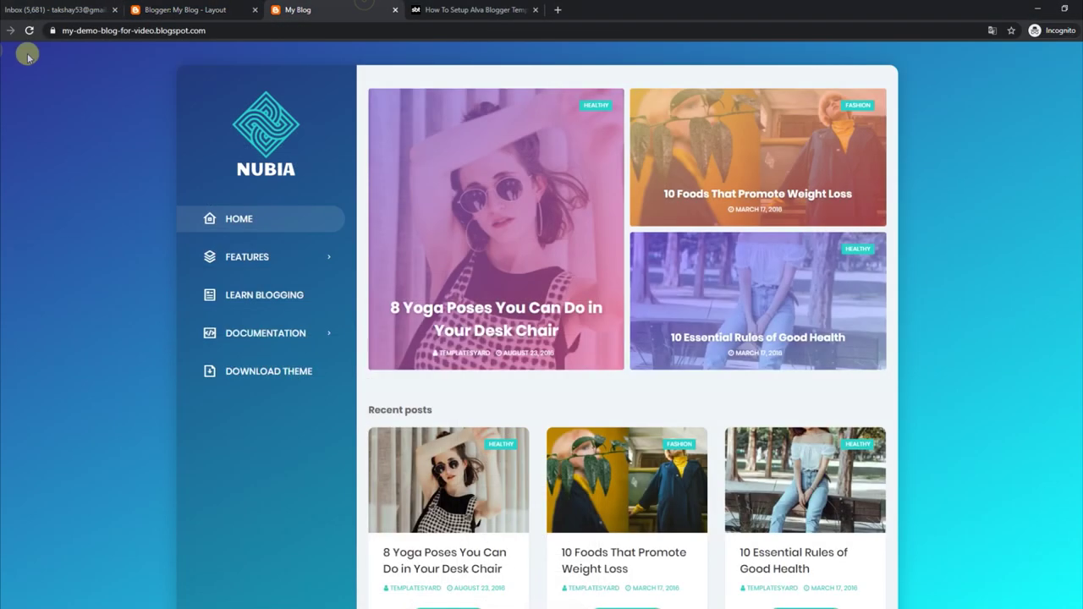
left_click(29, 31)
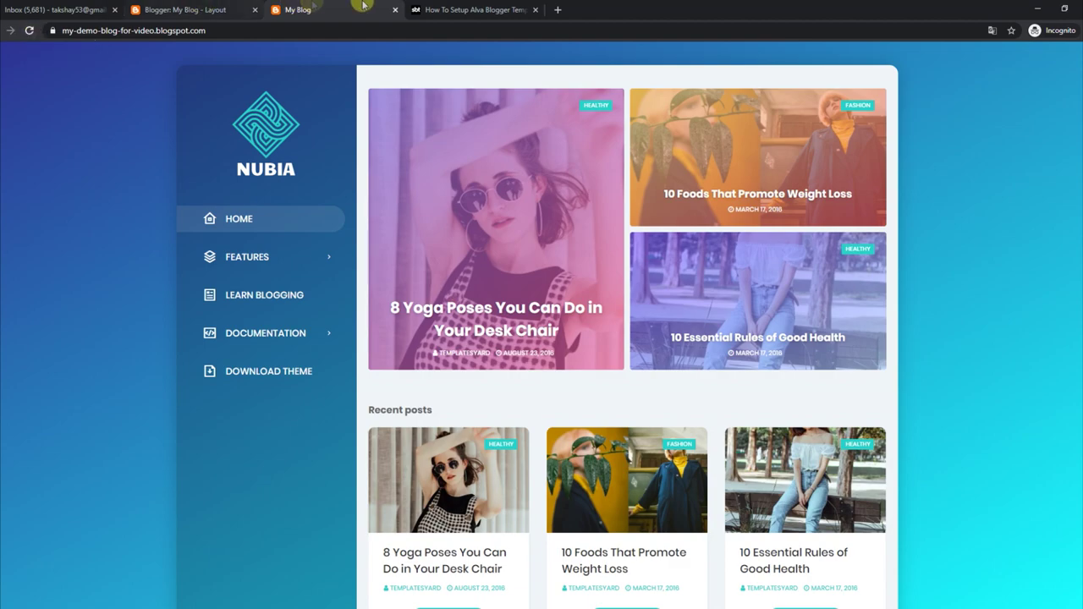
- Read the guide's Default Variables instructions for posts per page, fixed sidebar, comments system and Disqus shortname
left_click(423, 9)
left_click_drag(225, 243, 309, 246)
left_click_drag(226, 266, 542, 269)
left_click_drag(223, 291, 583, 310)
left_click_drag(225, 330, 303, 344)
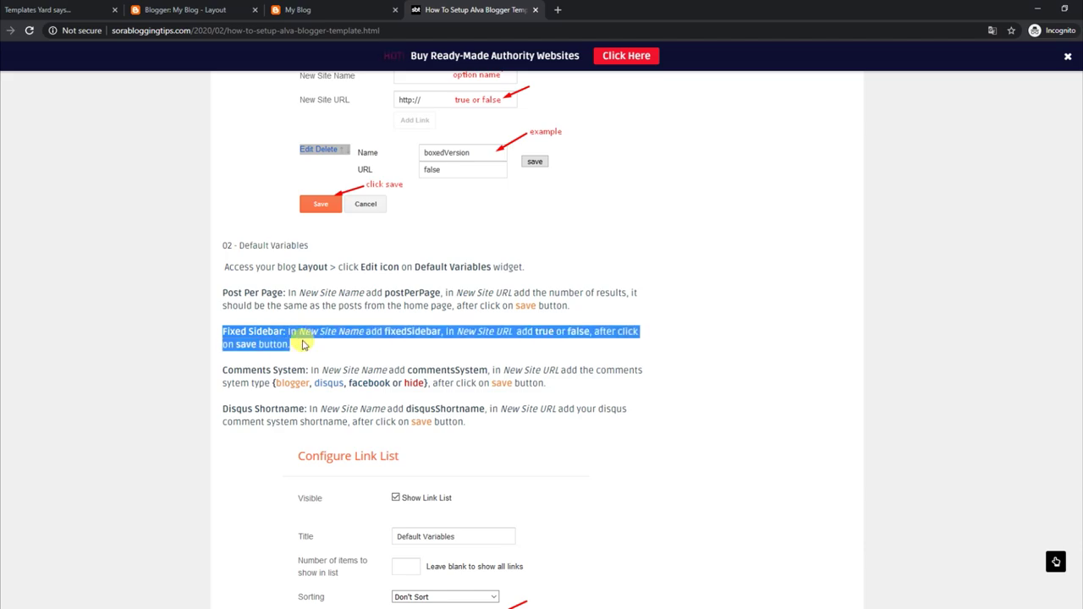
left_click_drag(225, 370, 545, 393)
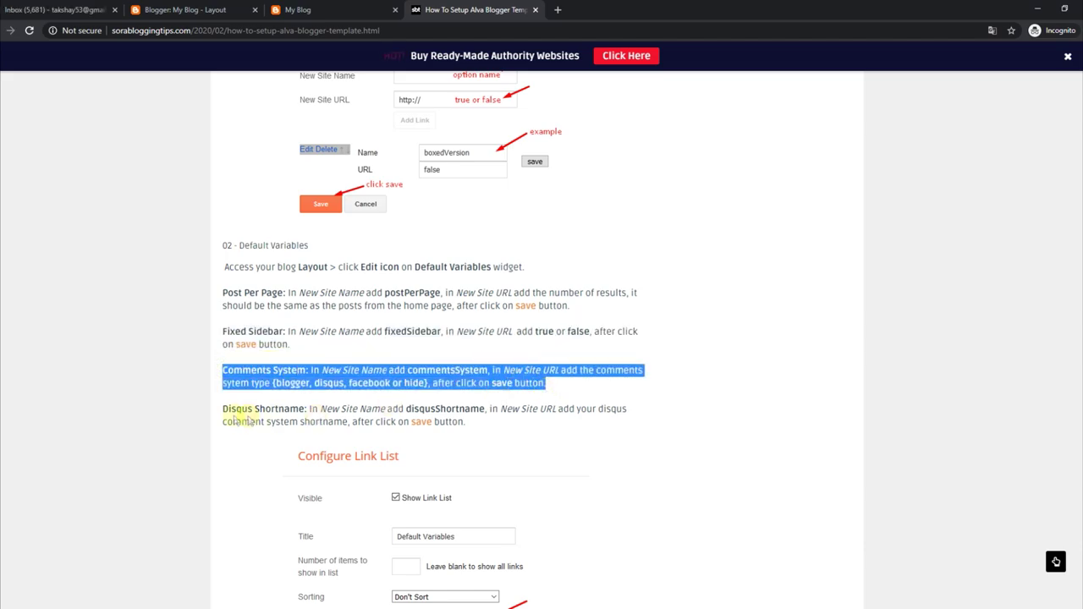
left_click_drag(225, 409, 484, 427)
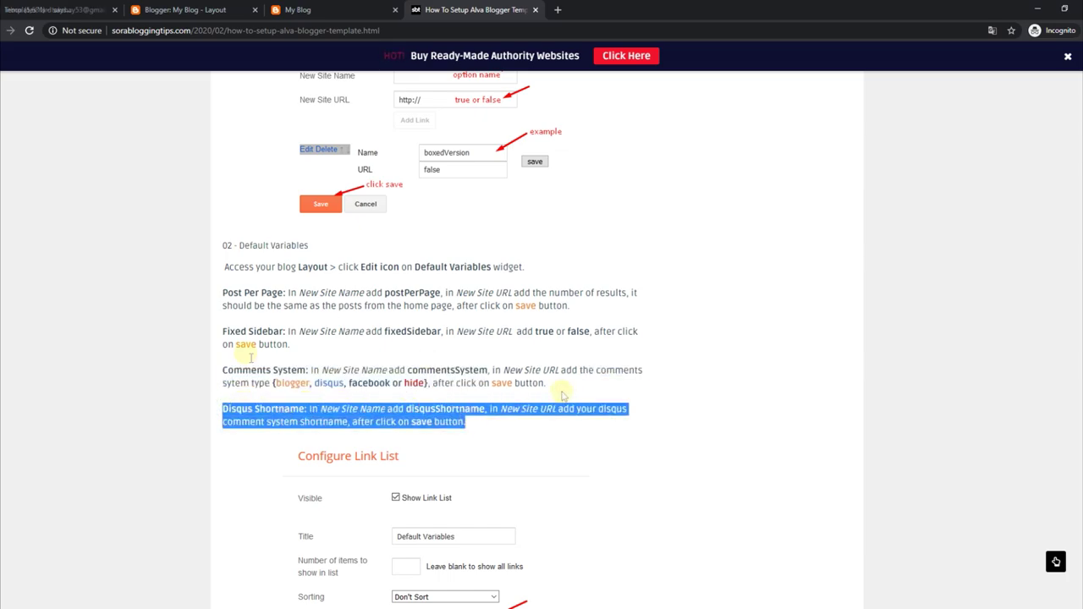
scroll(541, 339, "down", 5)
scroll(541, 339, "up", 9)
- Review the disqusShortname, commentsSystem, fixedSidebar and postPerPage entries in the Default Variables gadget on Blogger's Layout page
left_click(196, 9)
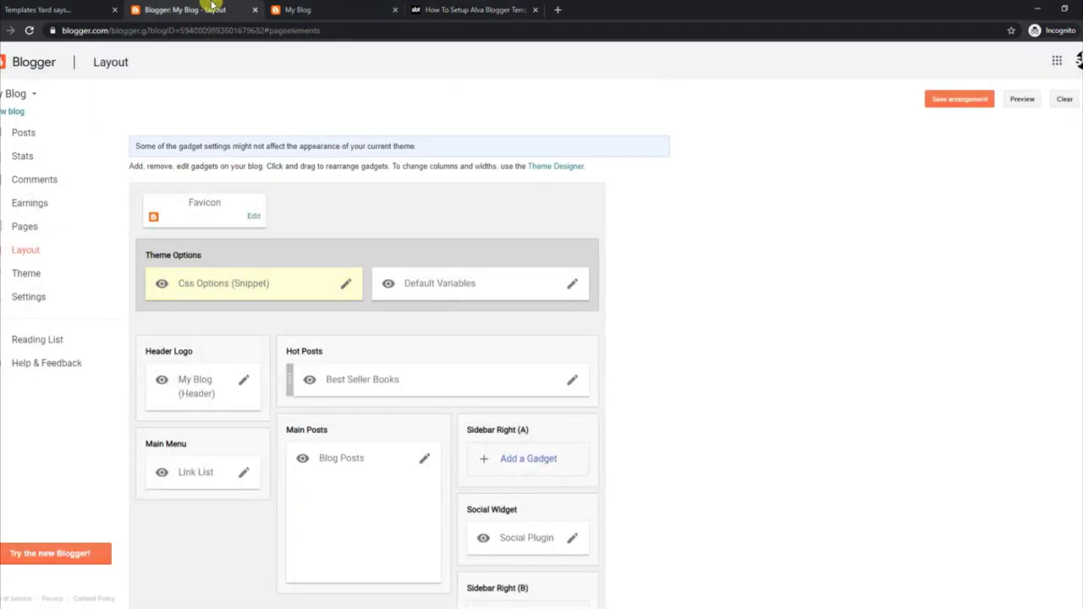
left_click(570, 286)
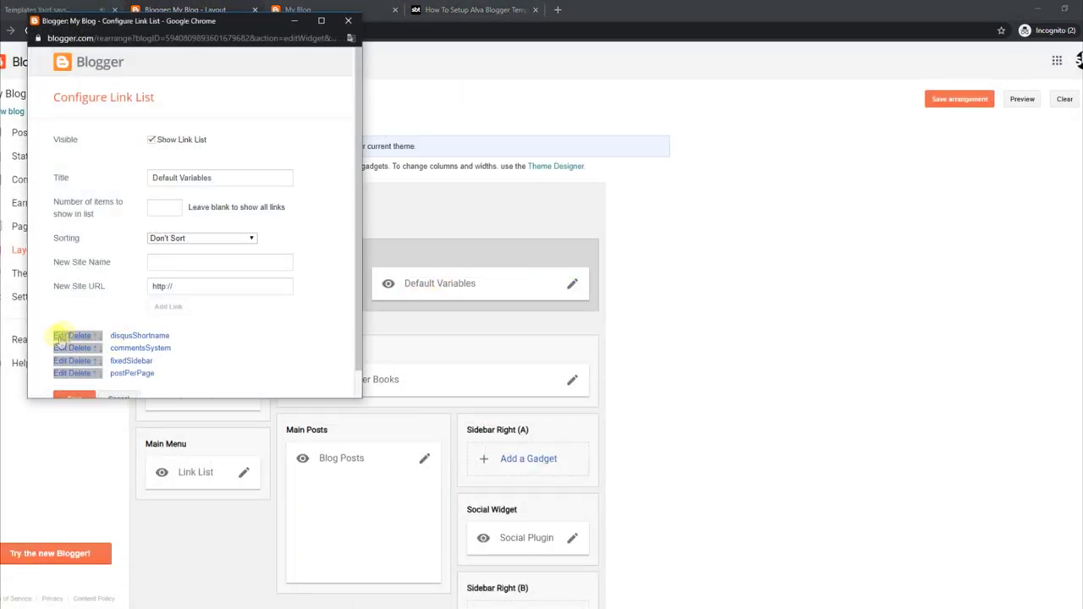
left_click(66, 335)
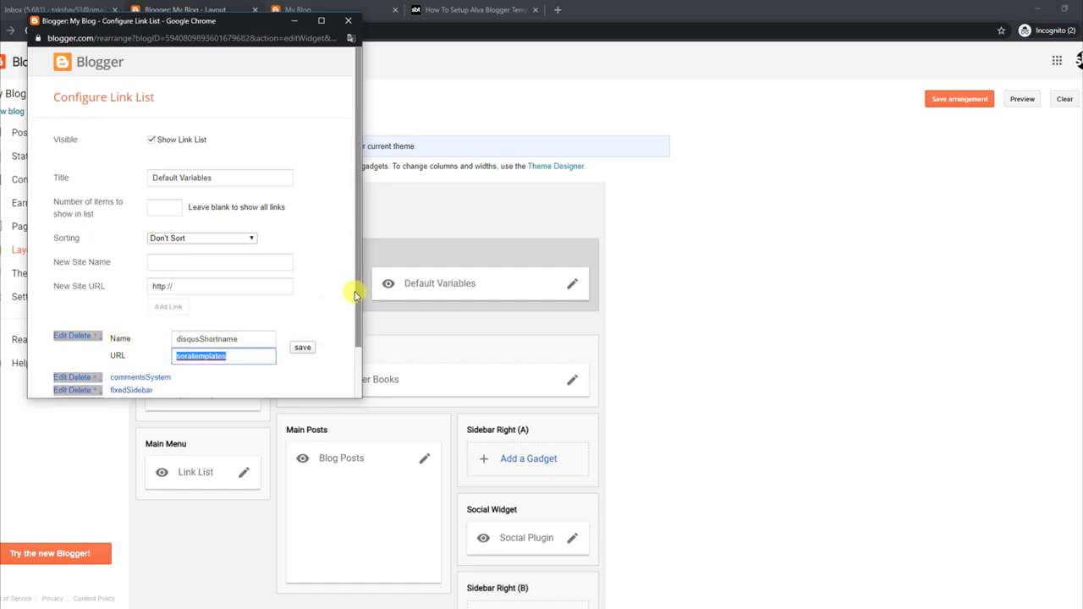
scroll(358, 296, "down", 2)
left_click(64, 316)
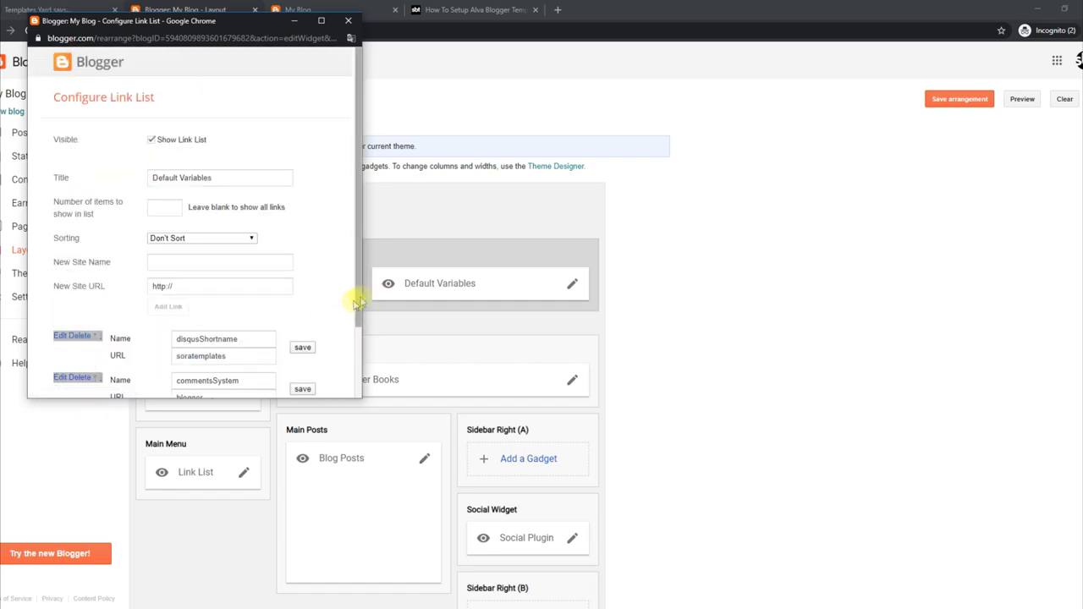
scroll(358, 330, "down", 1)
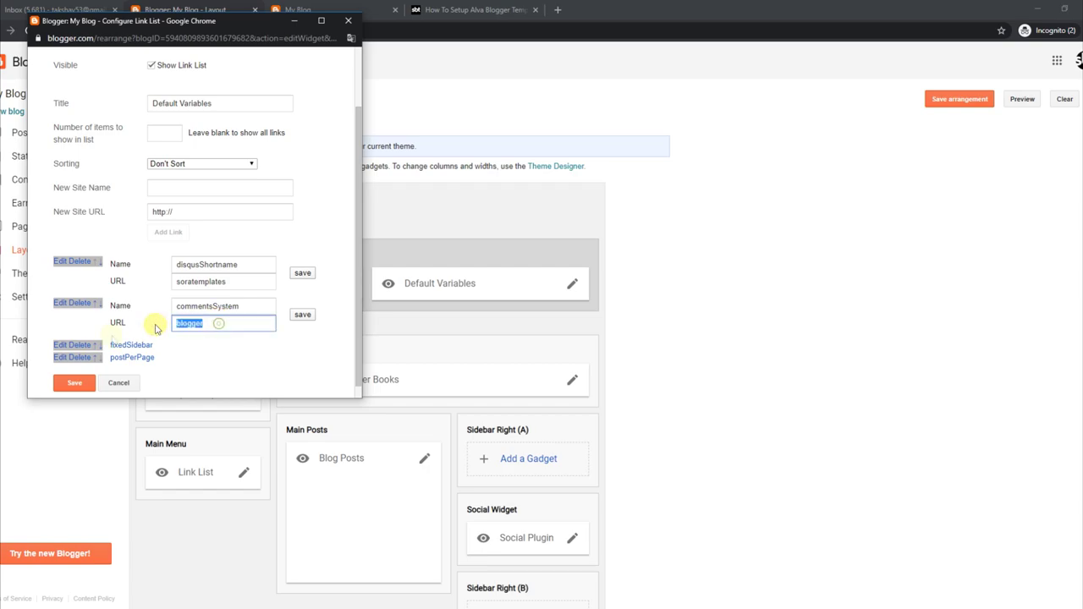
left_click(58, 348)
scroll(357, 295, "down", 2)
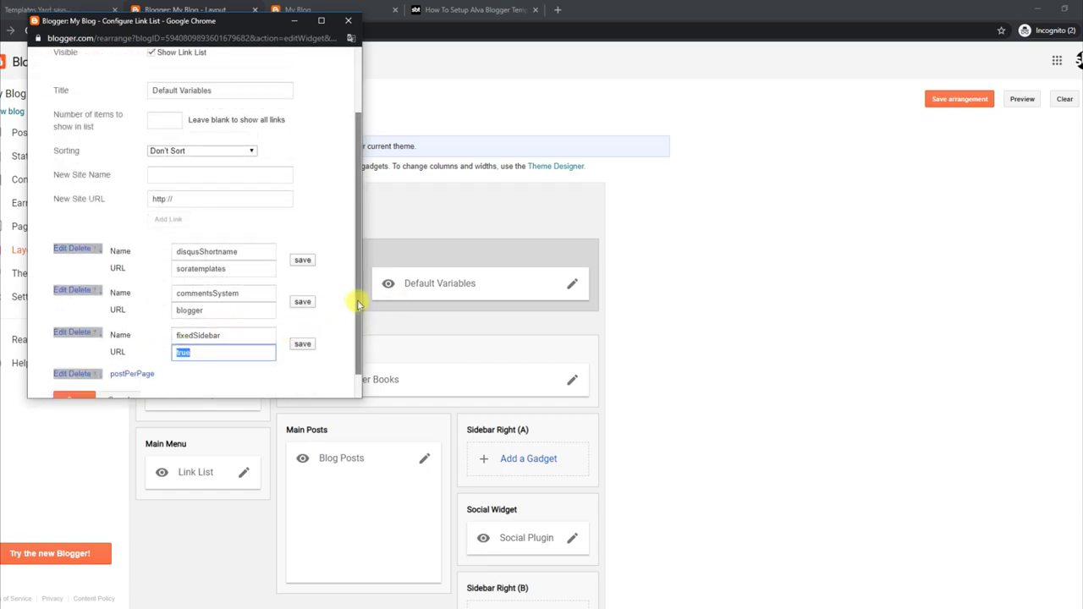
scroll(356, 299, "down", 1)
left_click(59, 343)
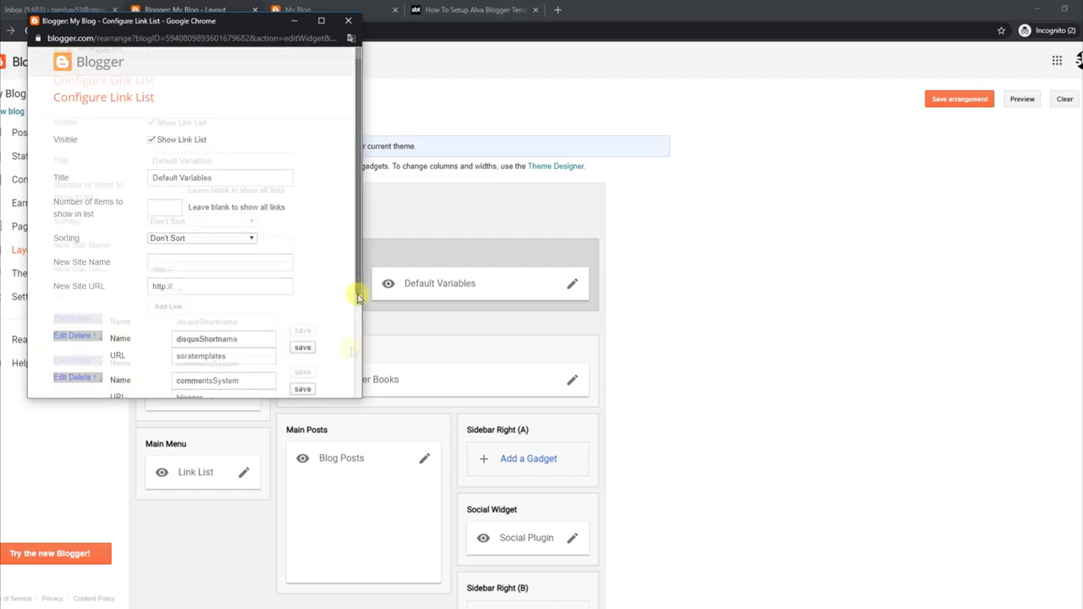
scroll(358, 292, "down", 2)
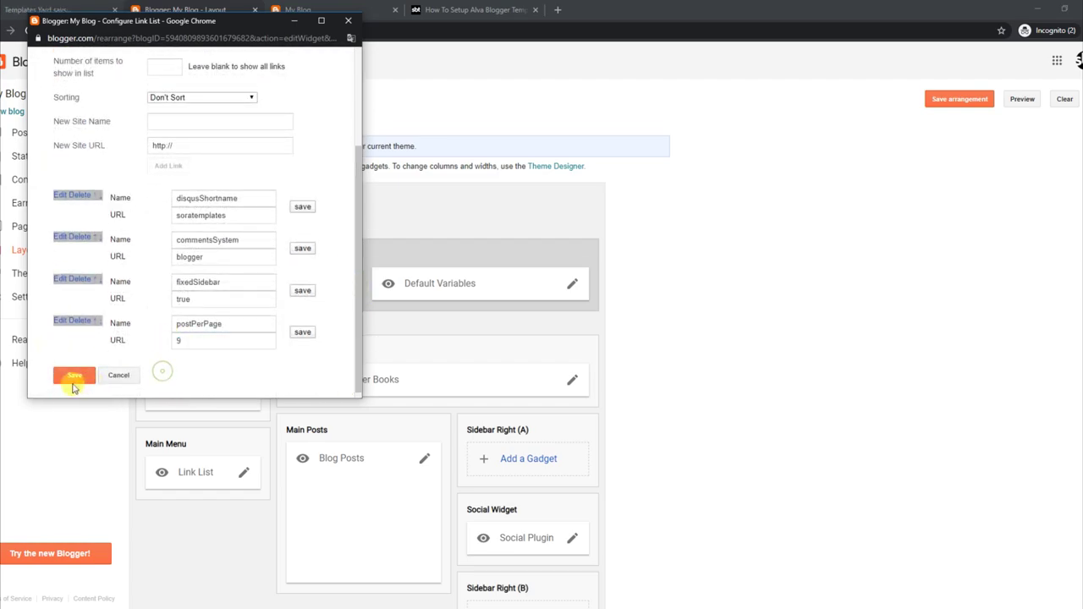
- Read the guide's Facebook Page Plugin instructions and the HTML code for the gadget
left_click(385, 8)
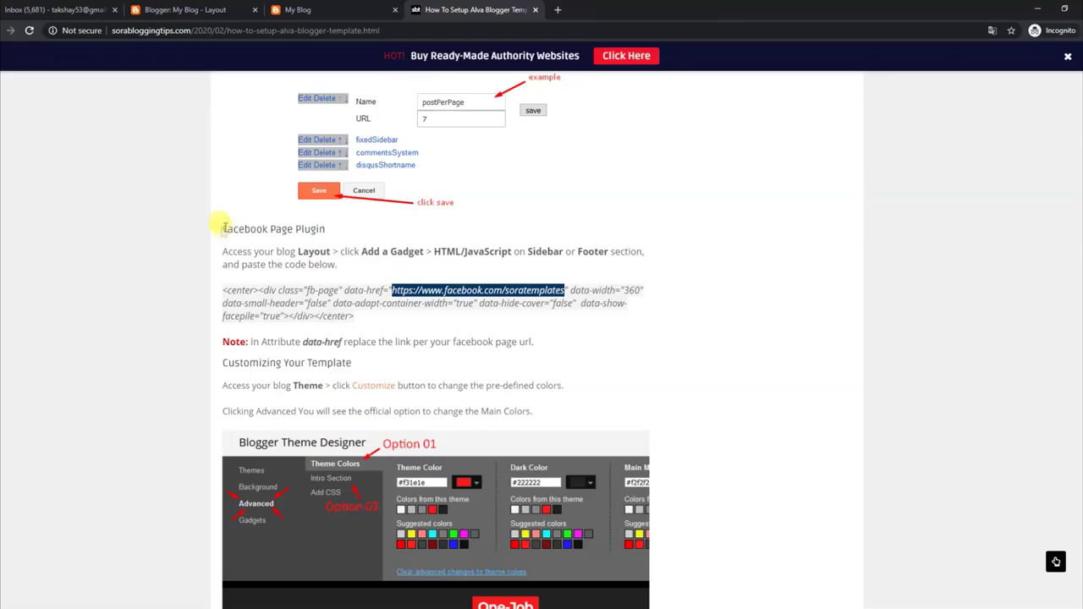
left_click_drag(291, 227, 336, 234)
left_click_drag(225, 251, 327, 270)
left_click_drag(227, 289, 373, 326)
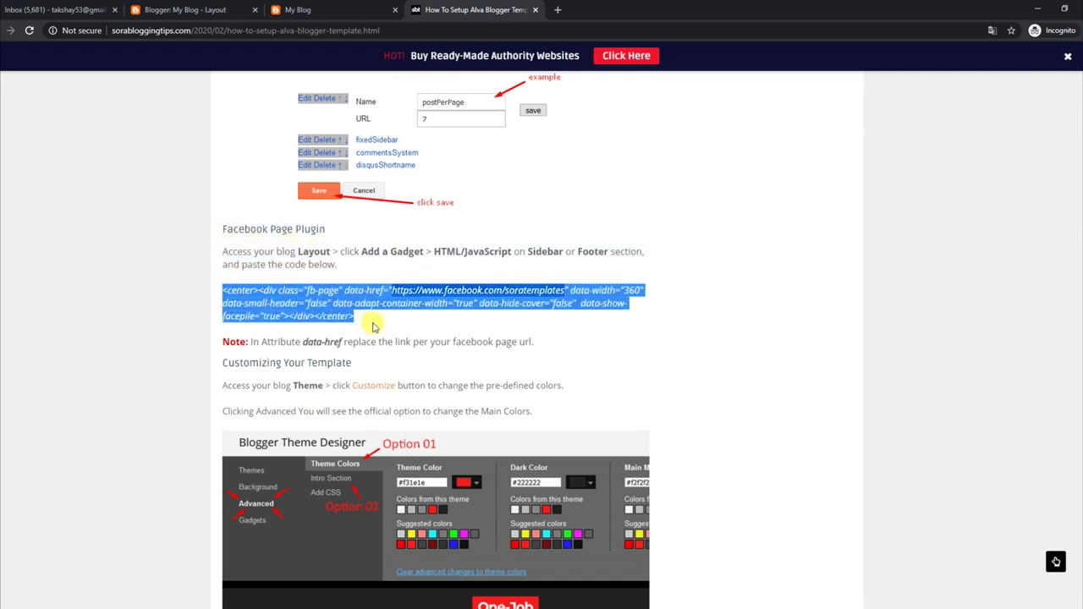
- Open the 8 Yoga Poses post on the demo blog, examine its comments and Facebook sidebar widget, and return to Blogger's Layout page
left_click(364, 10)
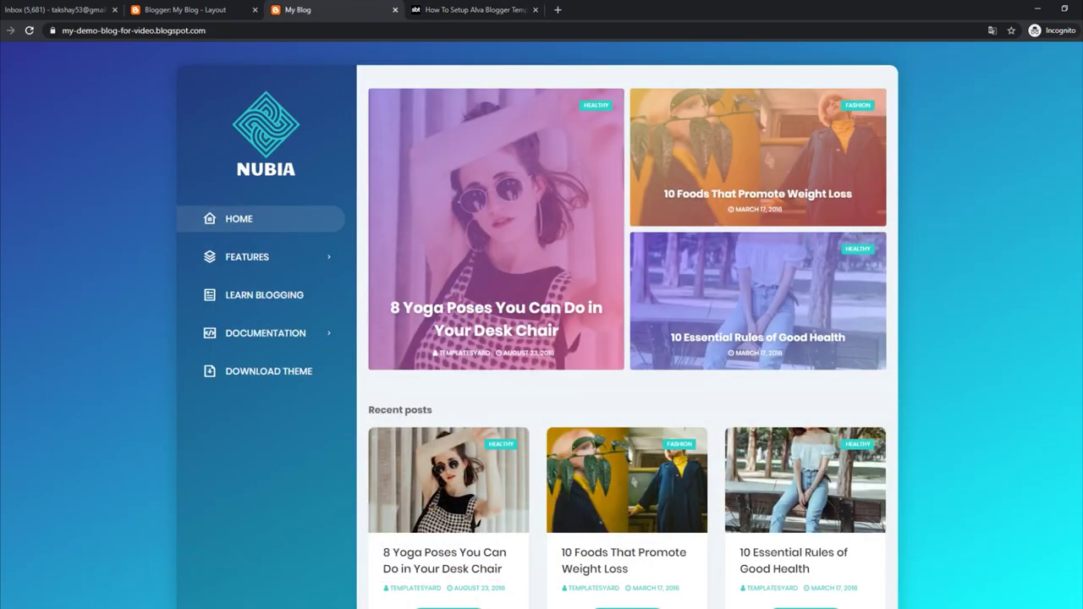
scroll(497, 406, "down", 2)
left_click(494, 408)
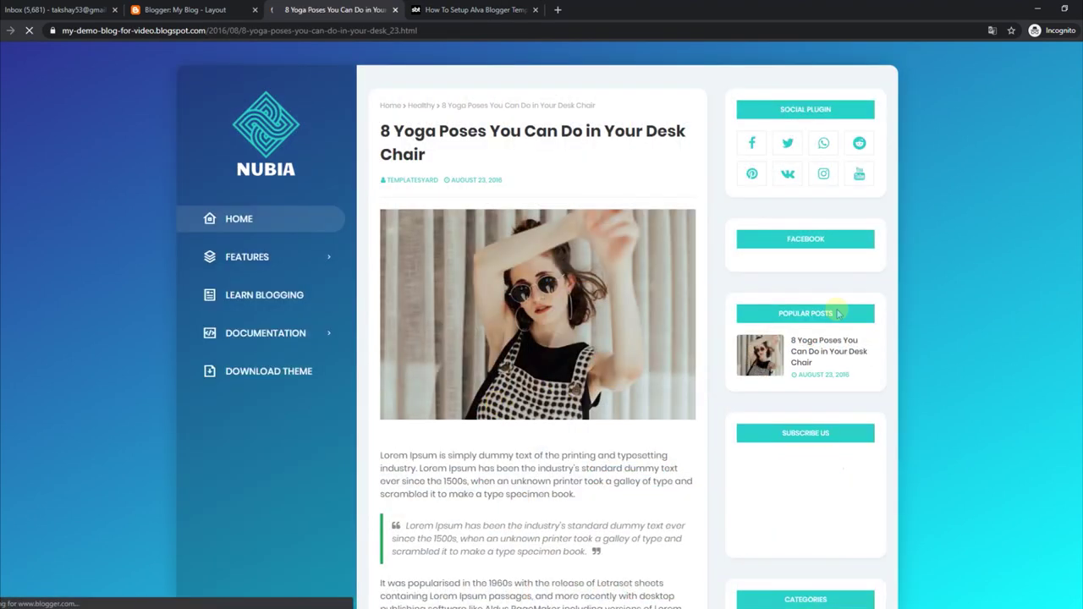
scroll(833, 313, "down", 3)
scroll(941, 278, "down", 8)
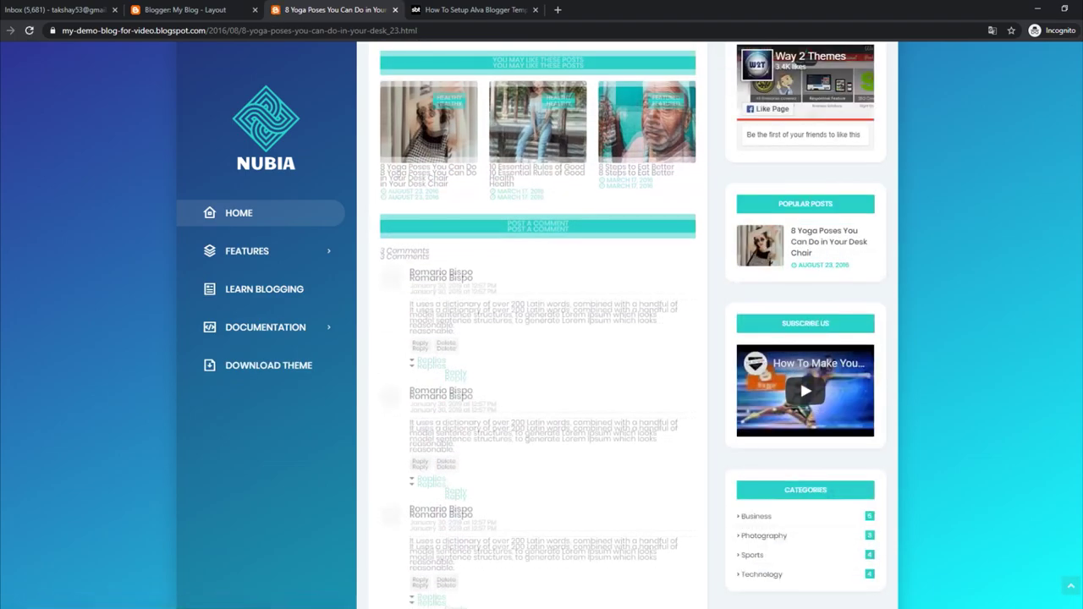
scroll(941, 277, "up", 6)
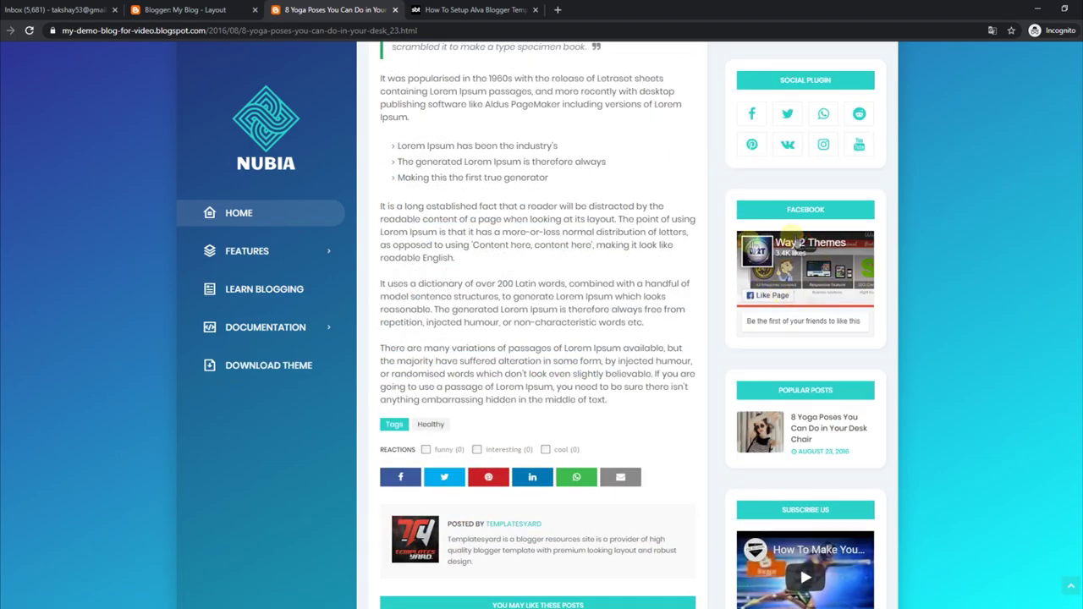
left_click(145, 10)
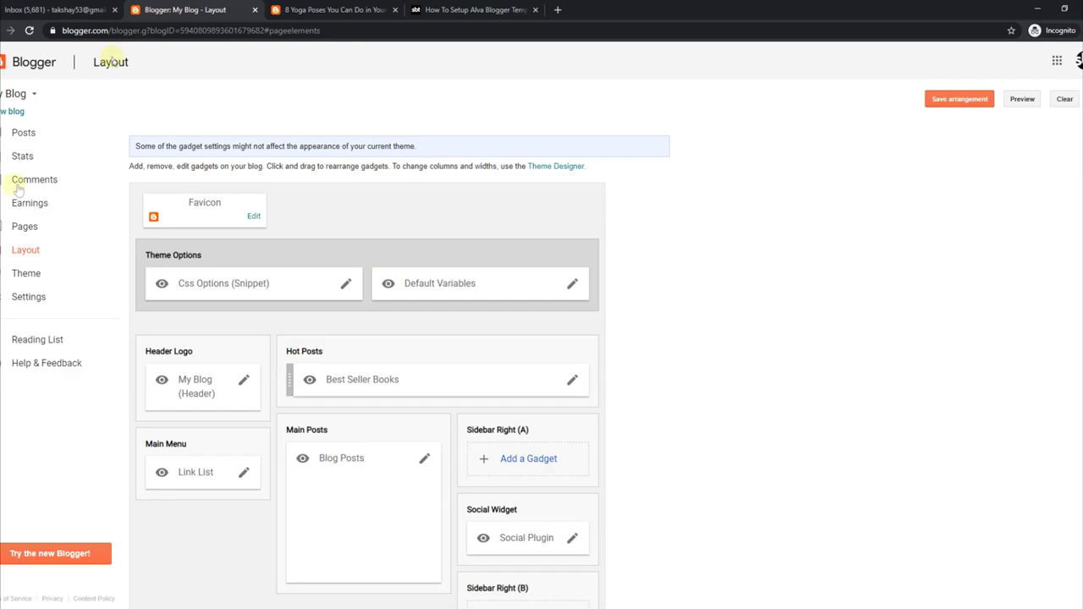
- Open the Facebook gadget in Sidebar Right (B) on the Layout page, check its page plugin code and save the gadget
left_click(34, 272)
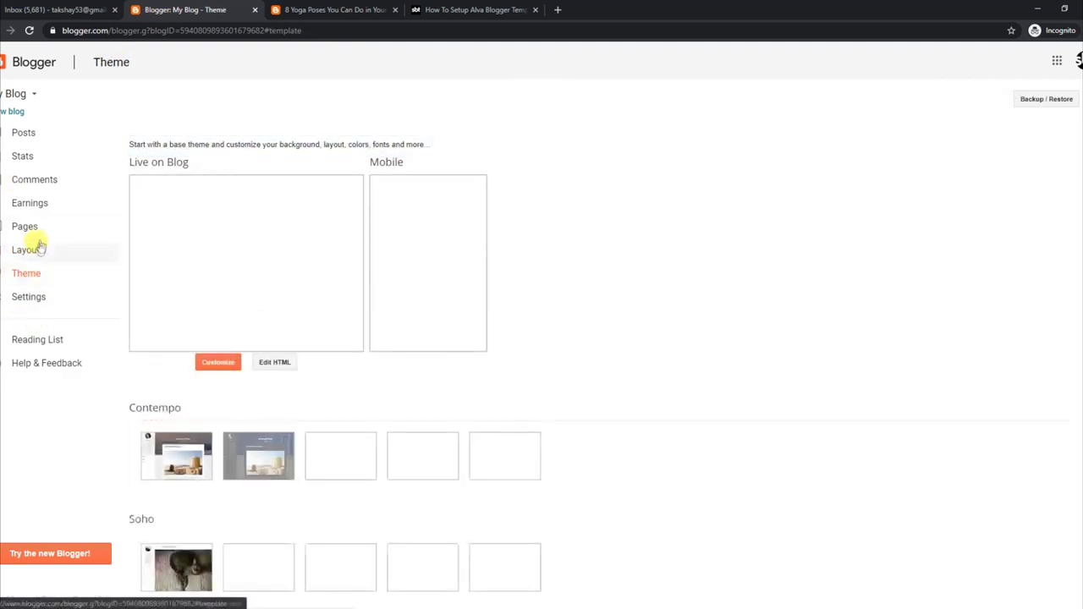
left_click(40, 245)
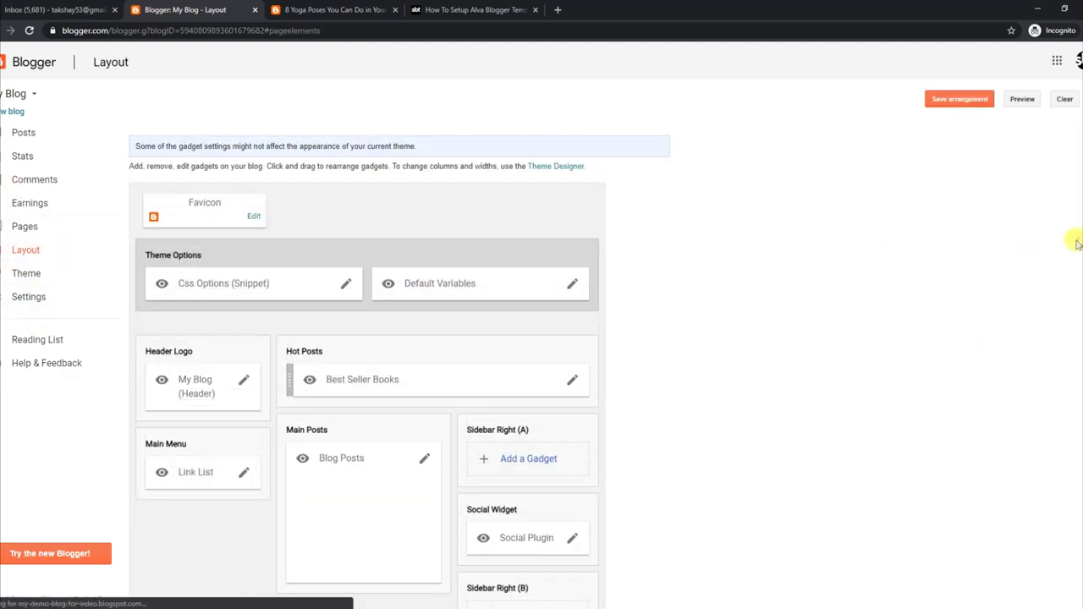
scroll(689, 431, "down", 3)
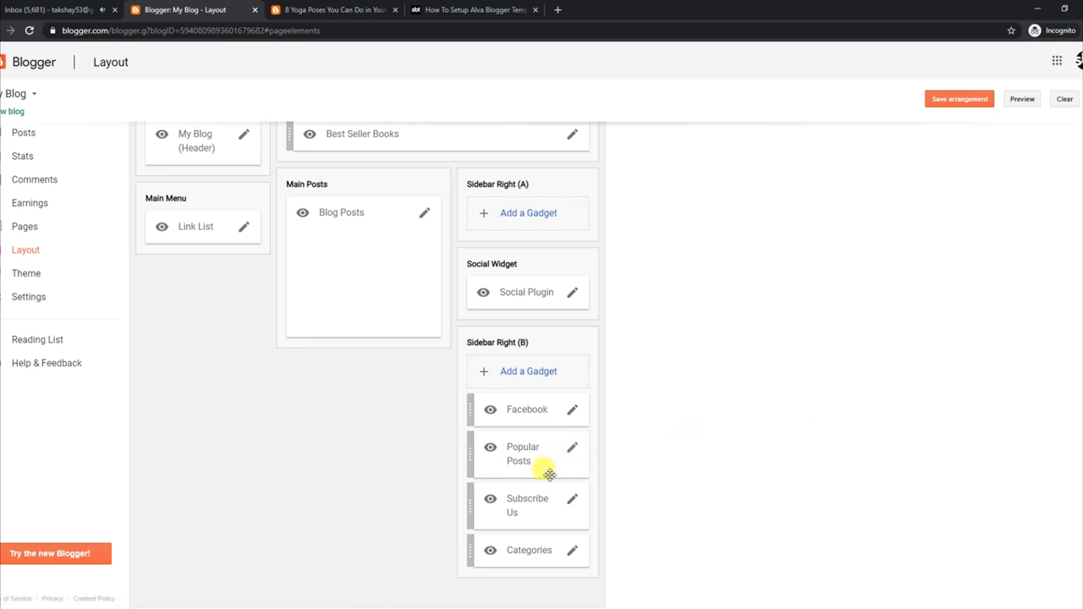
left_click(572, 409)
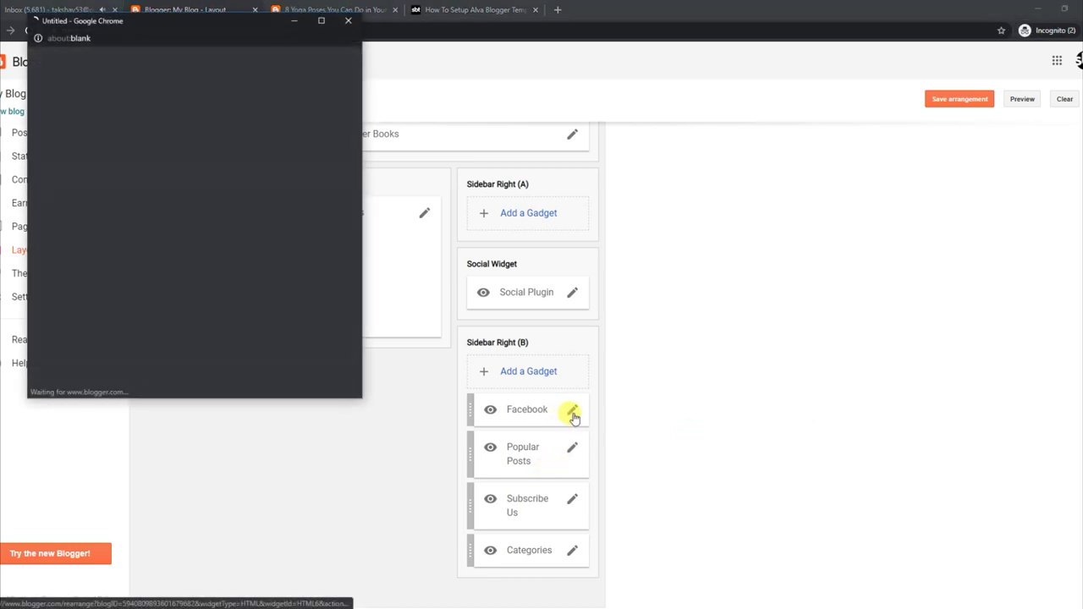
left_click_drag(135, 264, 53, 221)
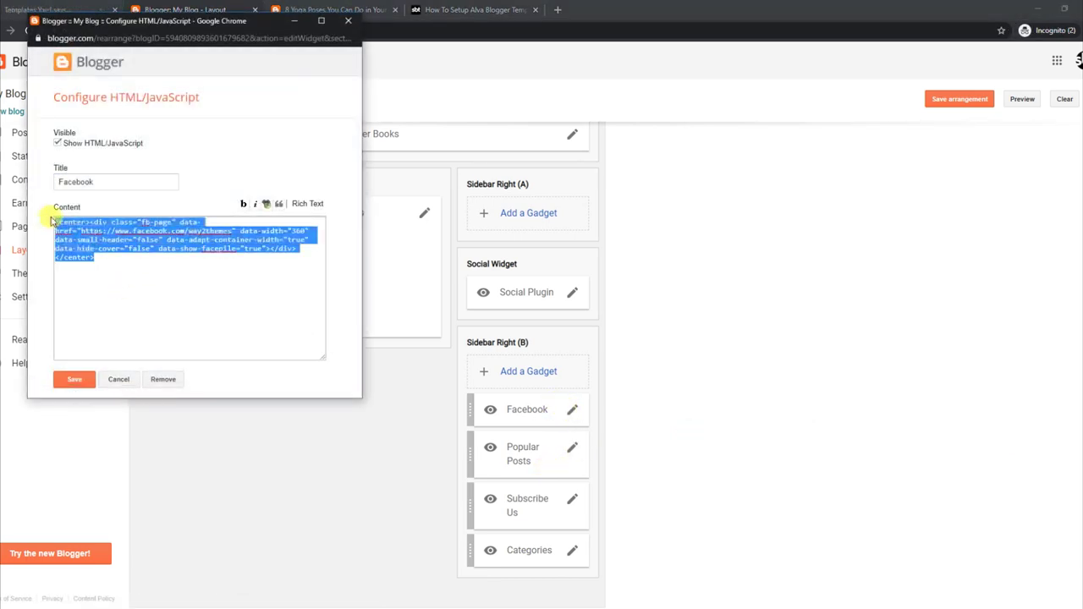
left_click(73, 379)
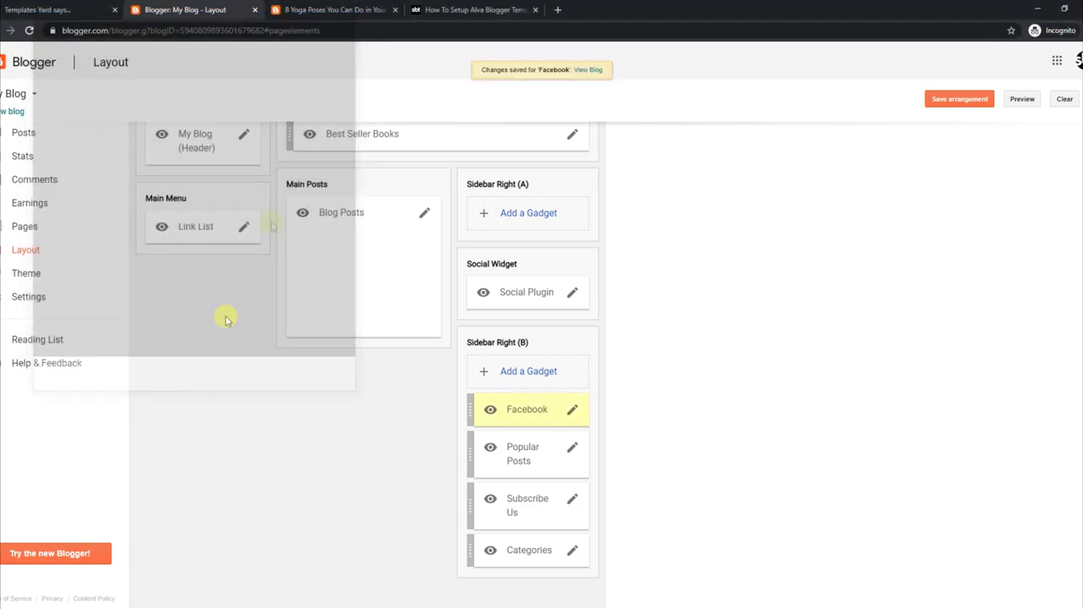
- Read the setup guide's Customizing Your Template instructions on changing the pre-defined and main colors
left_click(324, 8)
scroll(1077, 227, "up", 10)
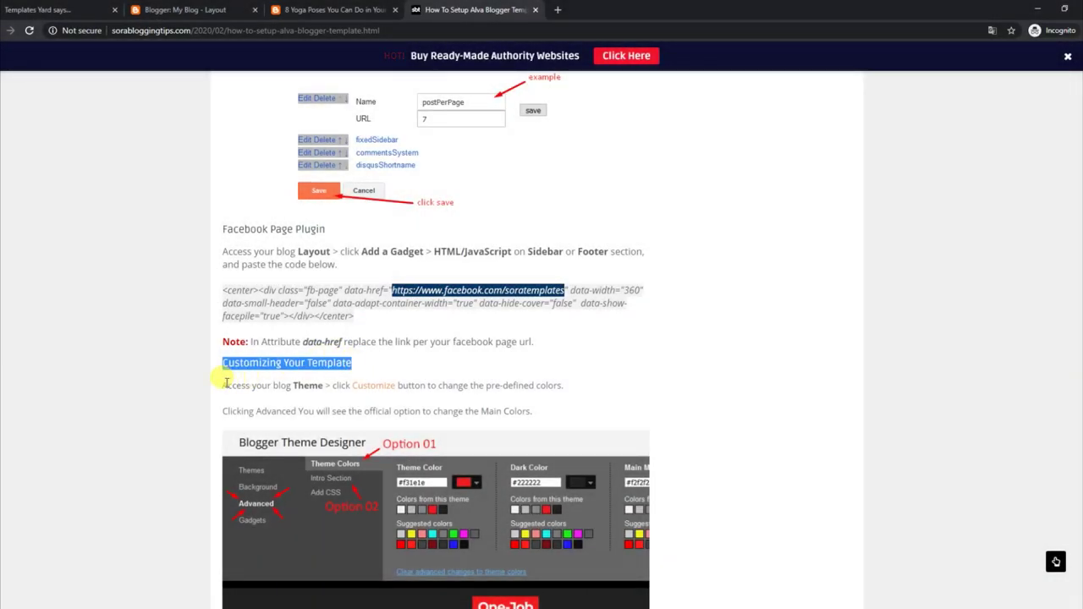
left_click_drag(226, 382, 548, 389)
left_click_drag(223, 410, 538, 422)
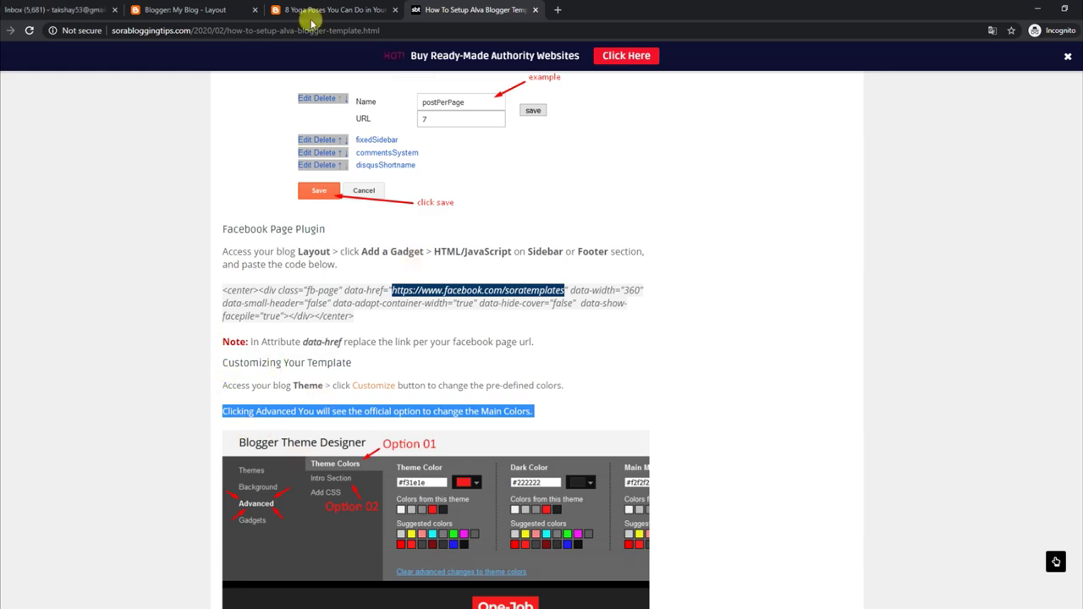
- Open the blog's theme in the Blogger Theme Designer and choose the orange suggested color theme in the Background settings
left_click(217, 10)
left_click(24, 275)
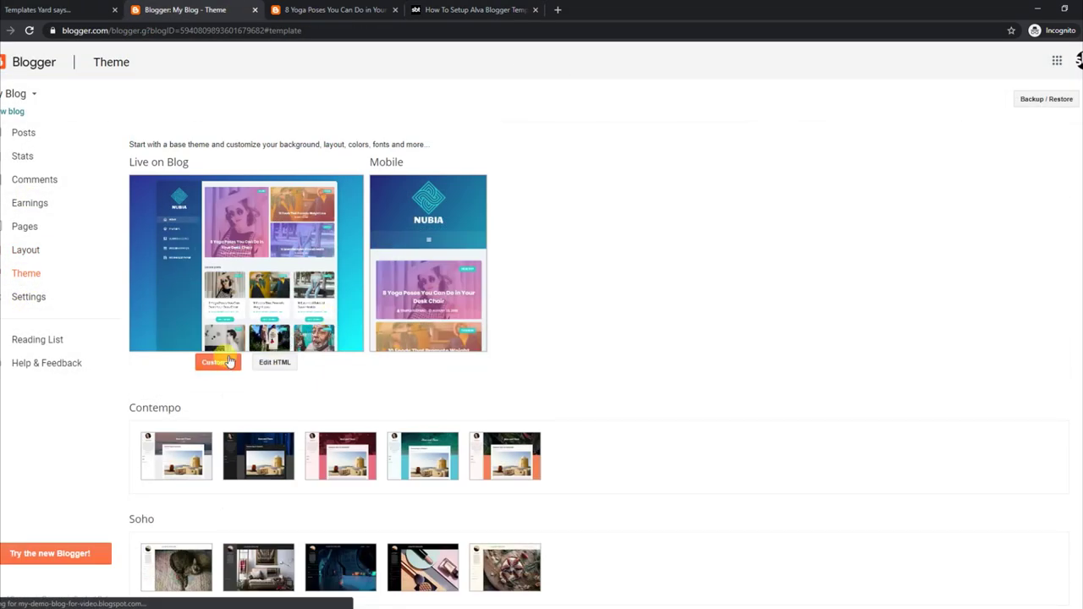
left_click(225, 362)
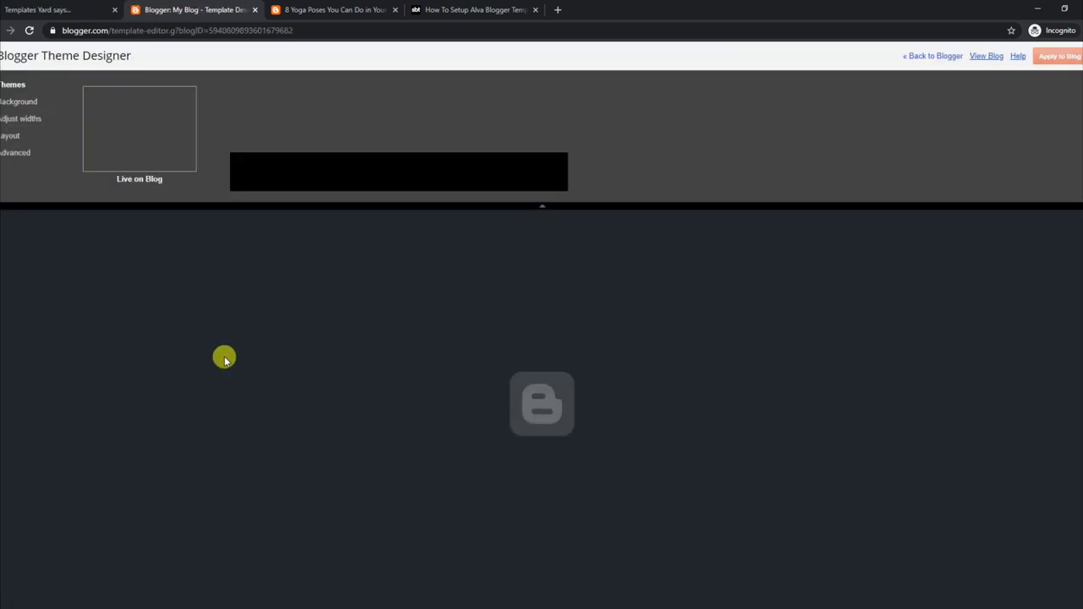
left_click(17, 101)
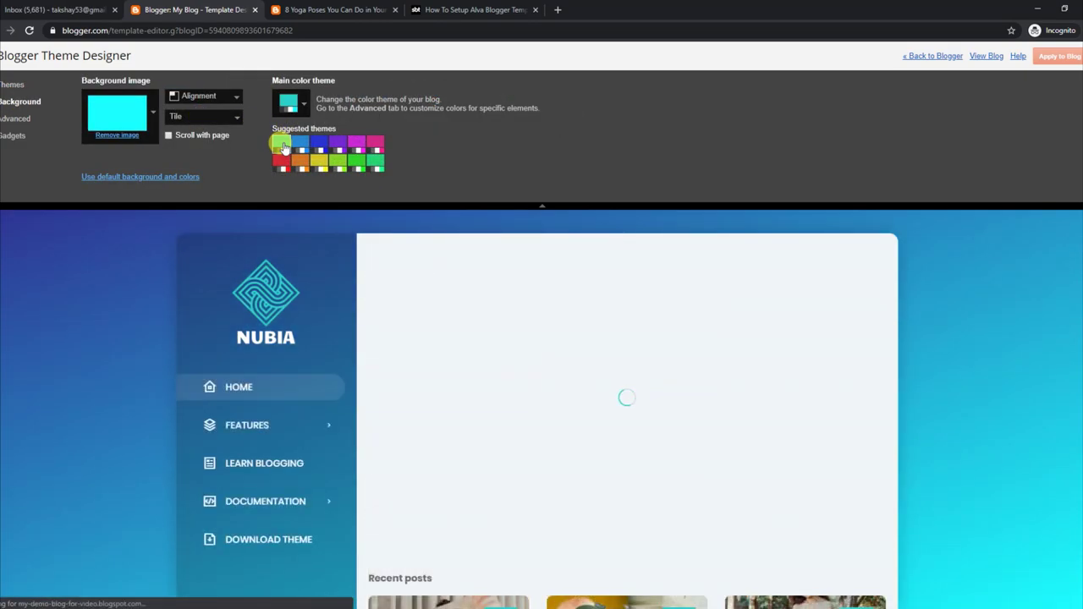
left_click(302, 163)
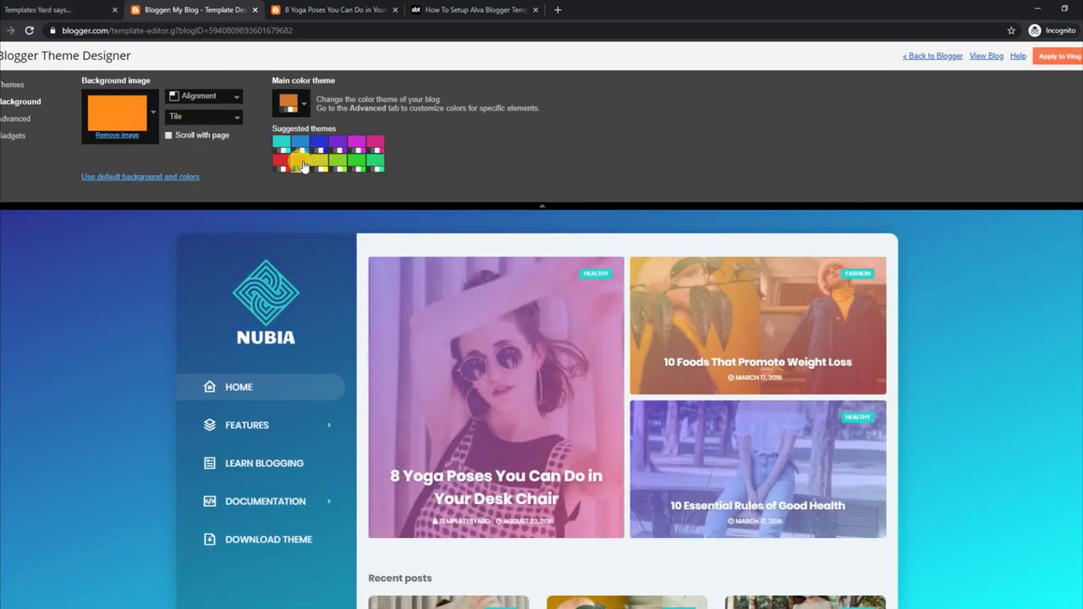
left_click(539, 204)
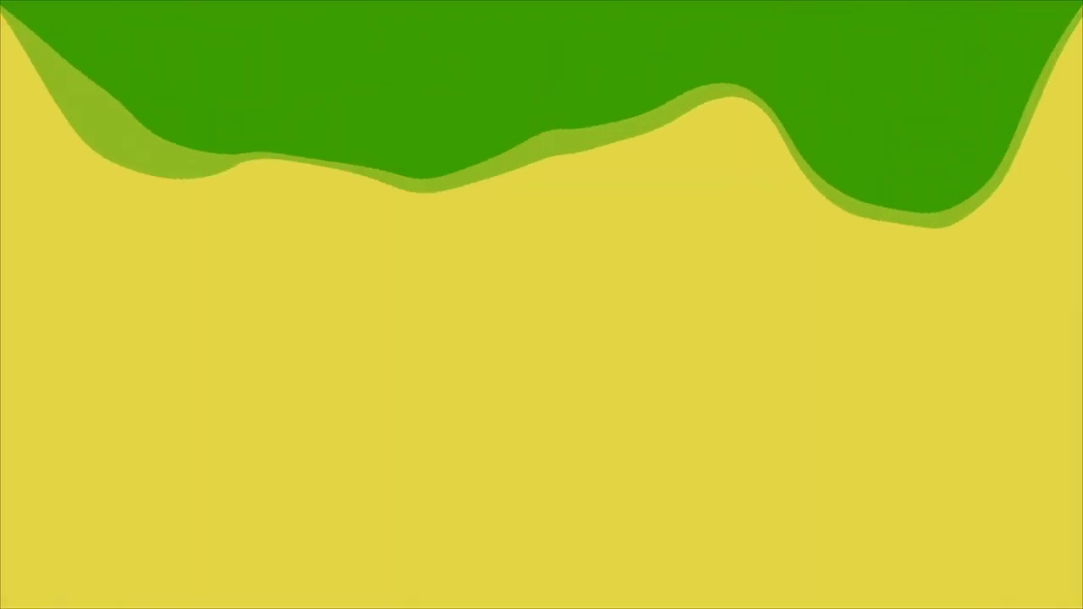